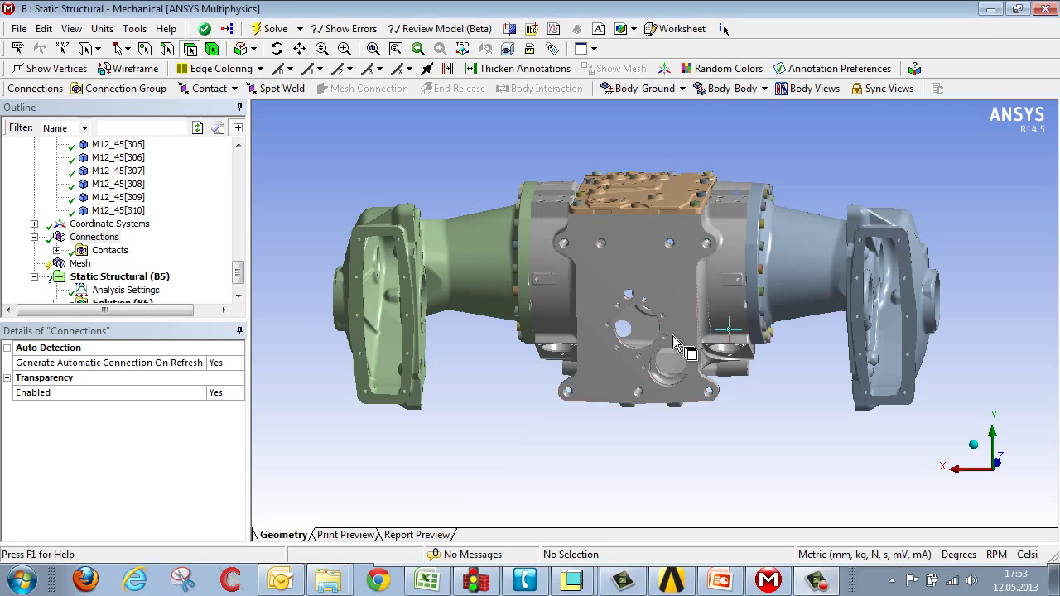
# Orbit the shaded rear-axle assembly to an angled view of its housings.
pyautogui.moveTo(673, 343); pyautogui.dragTo(472, 326, button='middle')
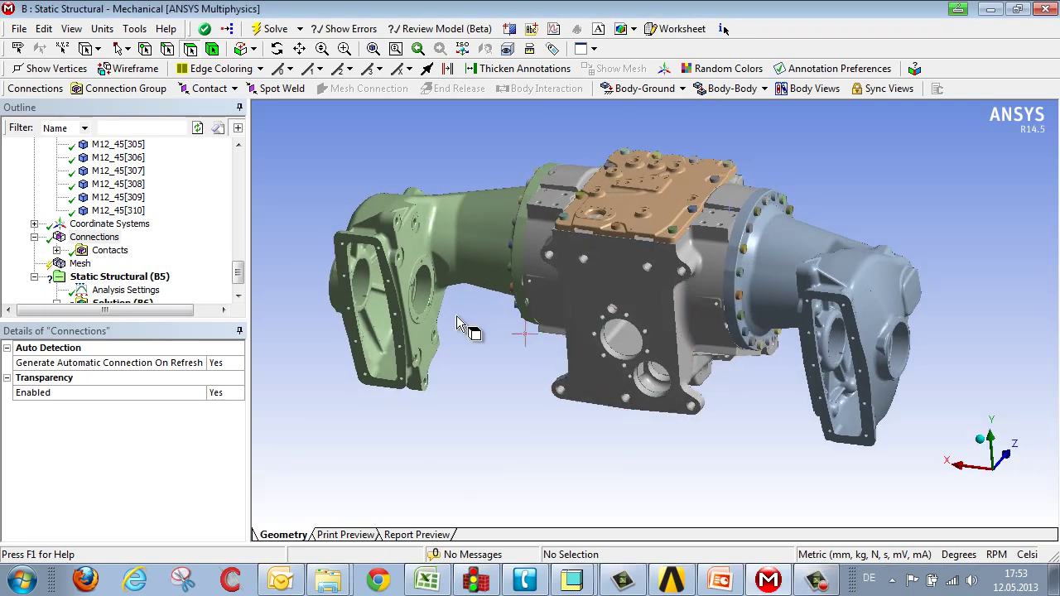
# Show the first bonded Contact Region and zoom onto its red and blue flange faces.
pyautogui.click(56, 250)
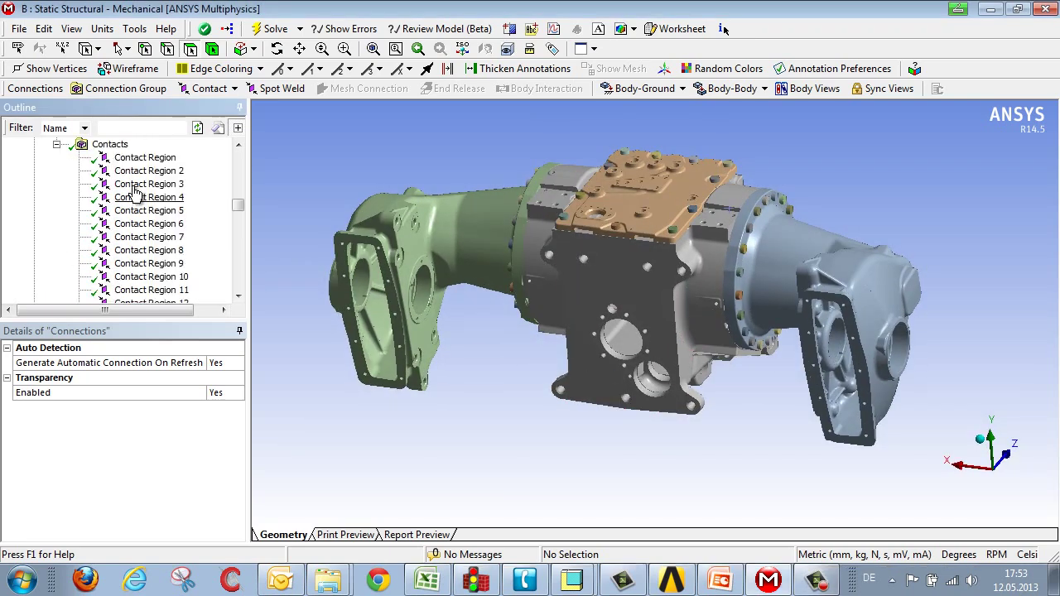
pyautogui.click(145, 157)
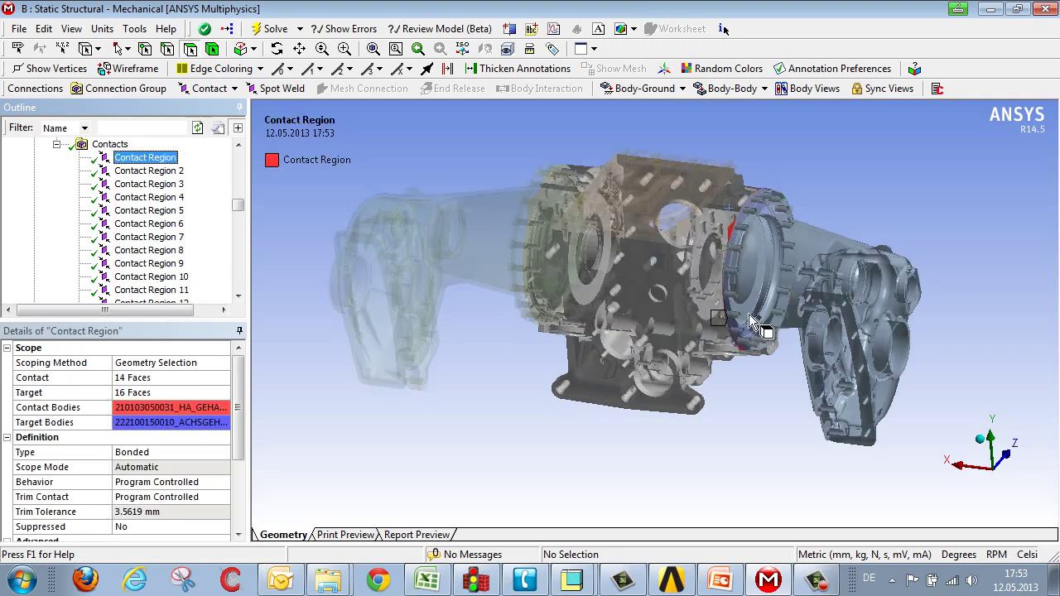
pyautogui.moveTo(751, 323)
pyautogui.mouseDown(button='middle')
pyautogui.moveTo(749, 311)
pyautogui.moveTo(746, 323)
pyautogui.mouseUp(button='middle')
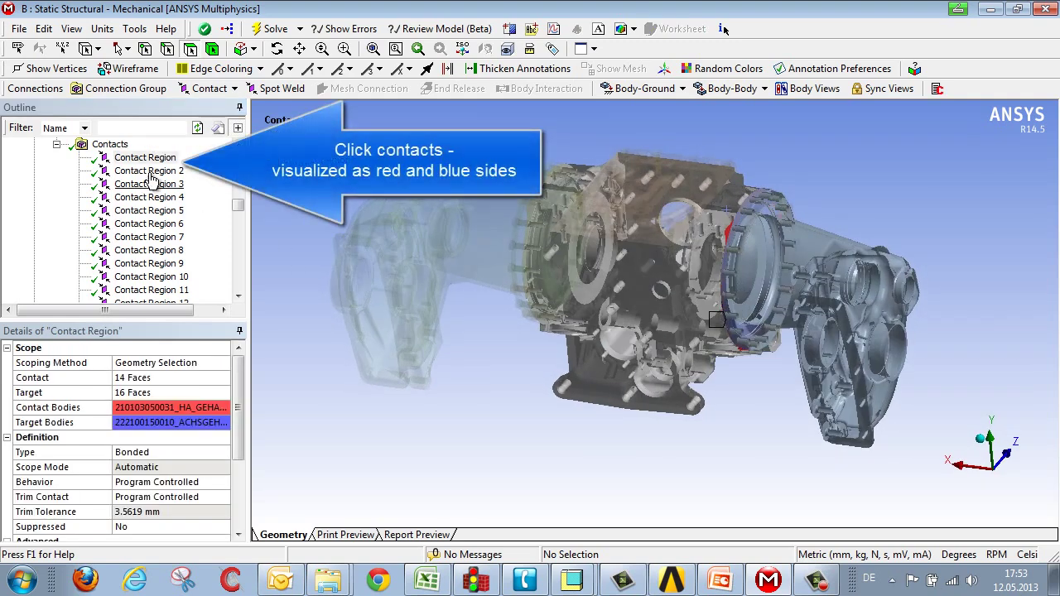
pyautogui.moveTo(677, 184); pyautogui.dragTo(845, 374, button='right')
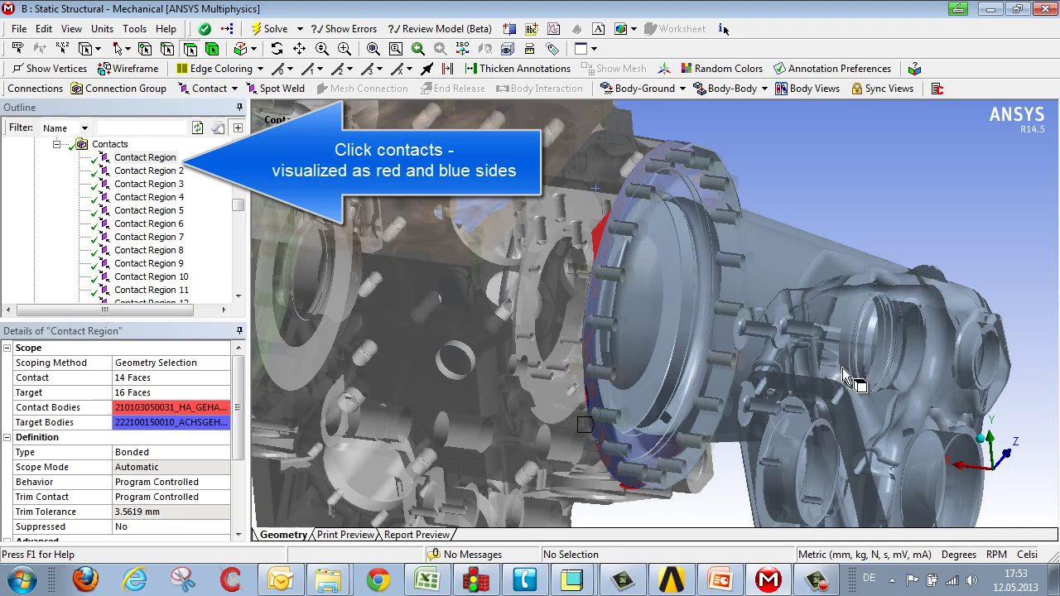
pyautogui.scroll(-5, 704, 218)
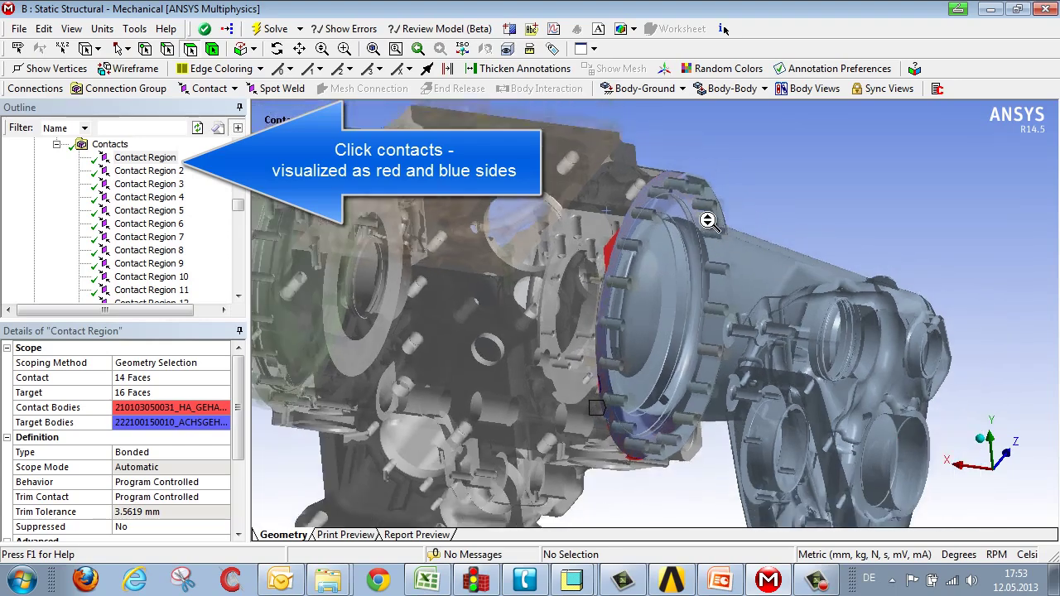
pyautogui.moveTo(704, 218); pyautogui.dragTo(760, 229, button='middle')
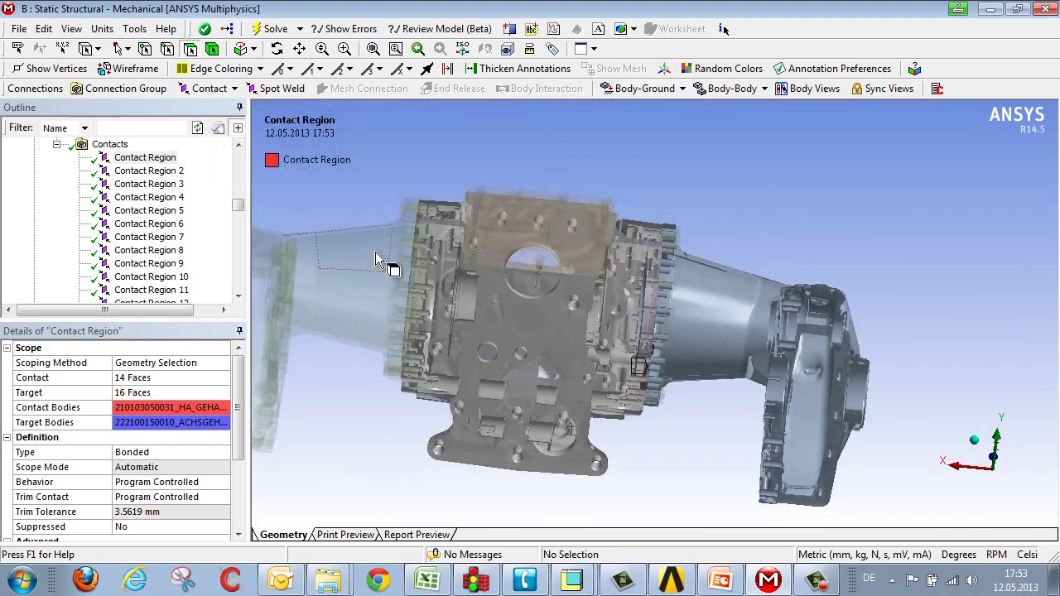
pyautogui.moveTo(602, 317); pyautogui.dragTo(561, 319, button='middle')
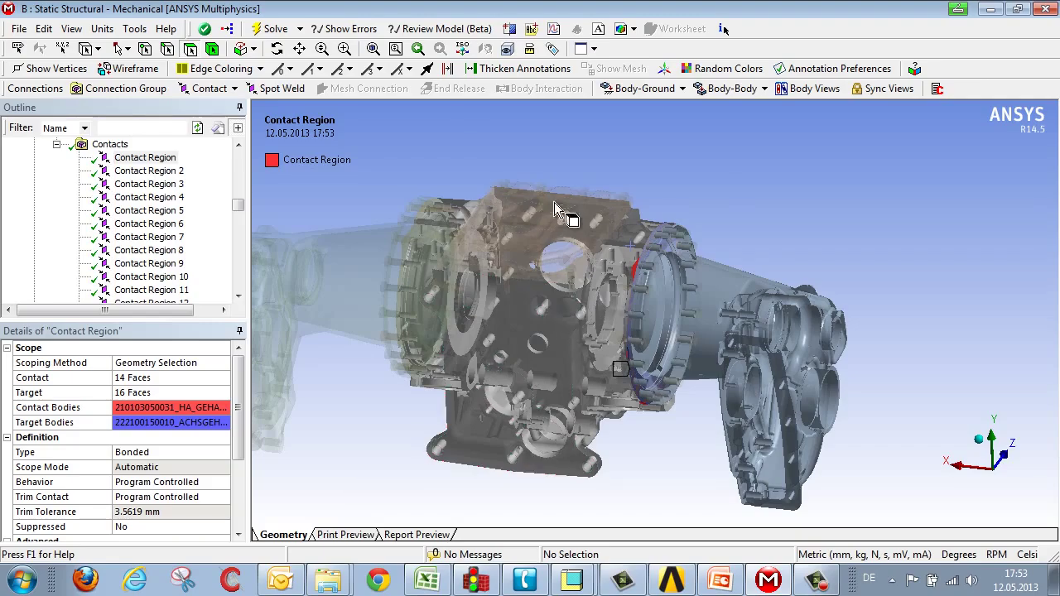
pyautogui.moveTo(653, 274); pyautogui.dragTo(740, 419)
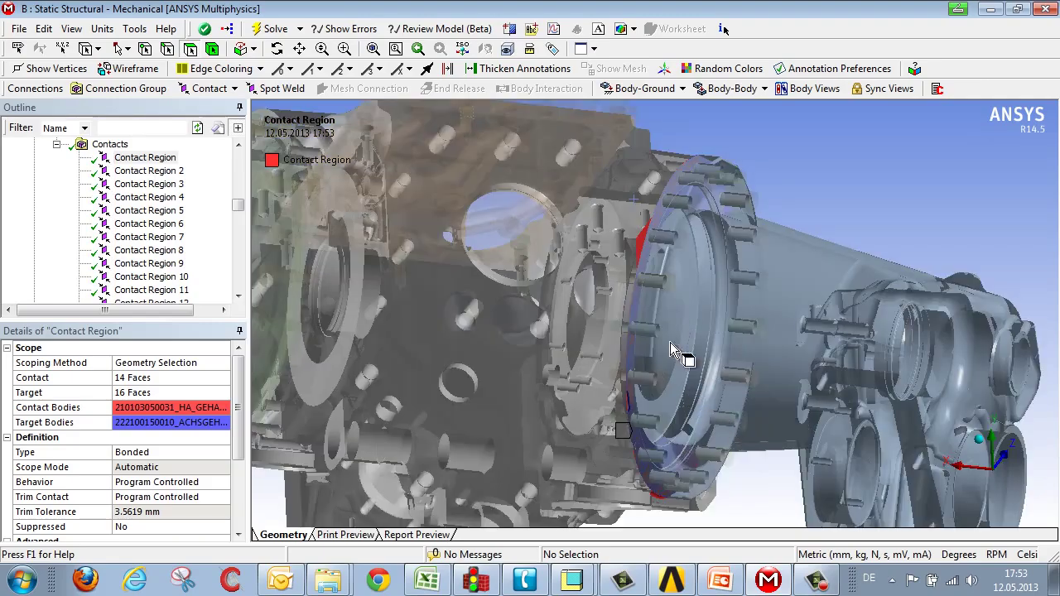
pyautogui.moveTo(685, 356); pyautogui.dragTo(630, 348, button='middle')
pyautogui.click(72, 28)
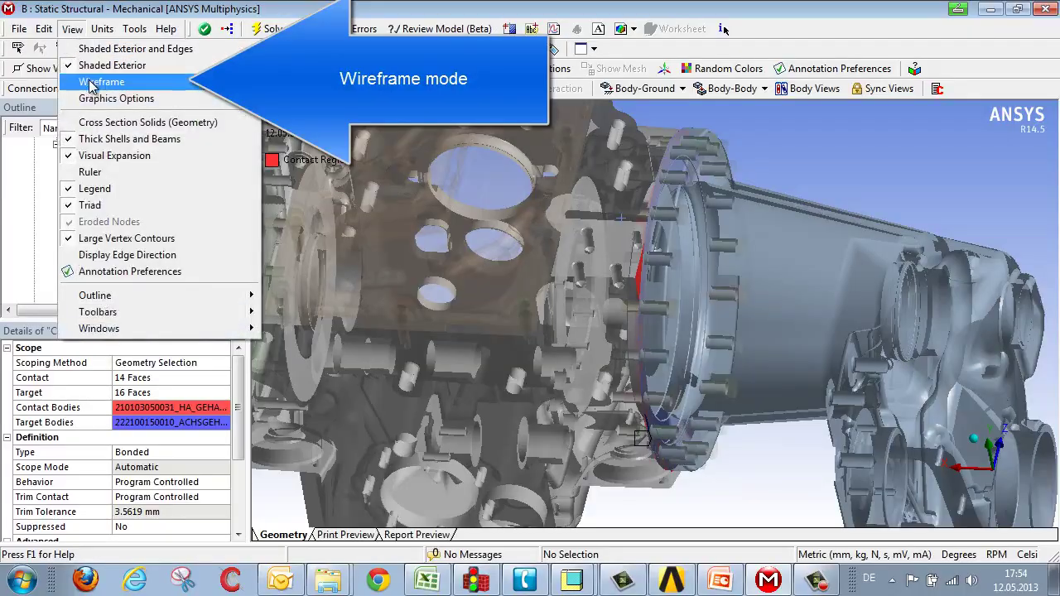
pyautogui.click(93, 85)
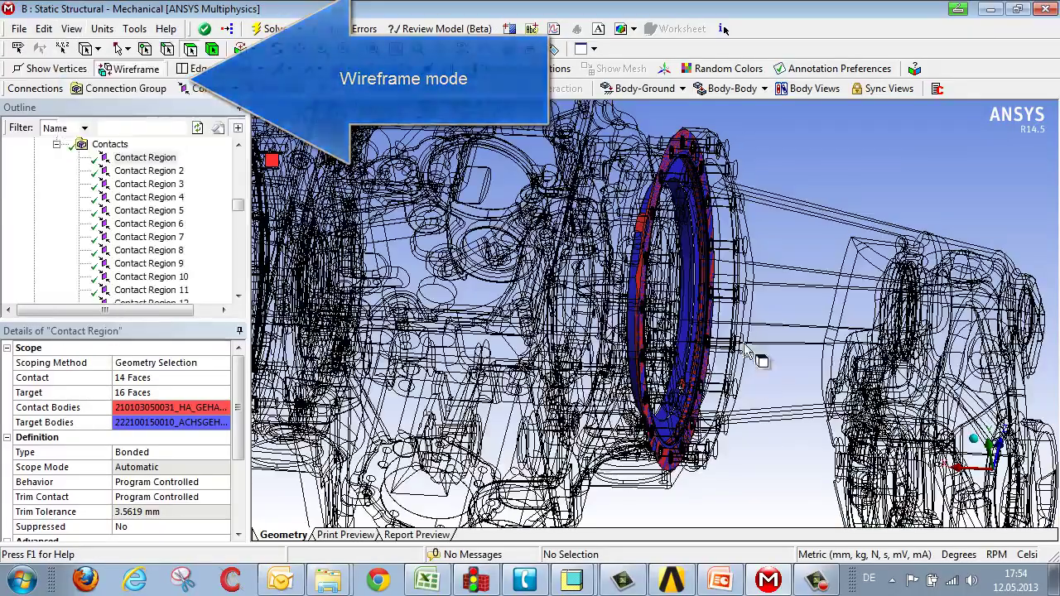
pyautogui.moveTo(749, 353); pyautogui.dragTo(723, 307, button='middle')
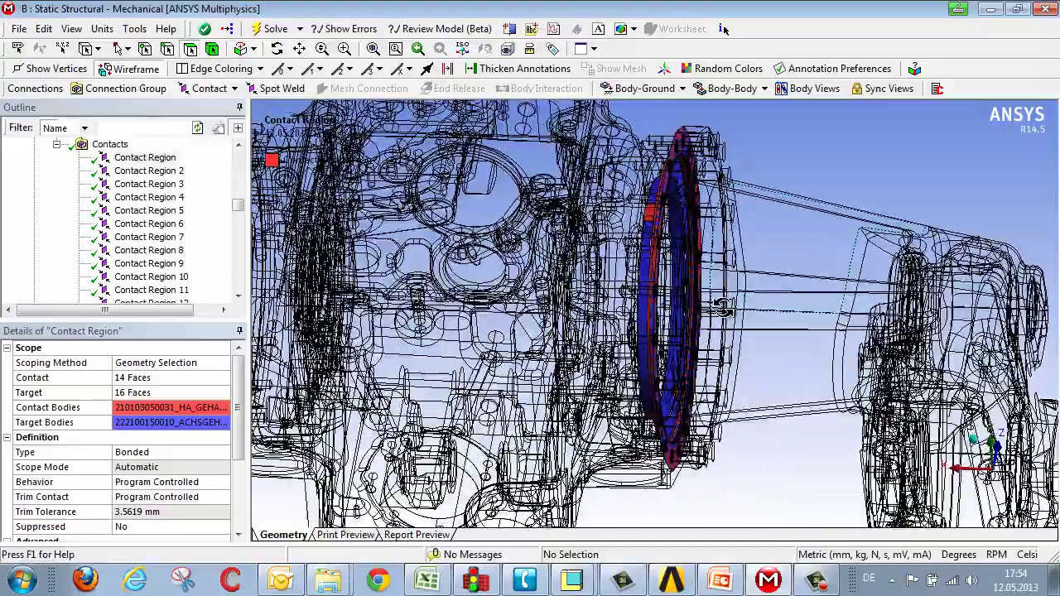
pyautogui.click(72, 29)
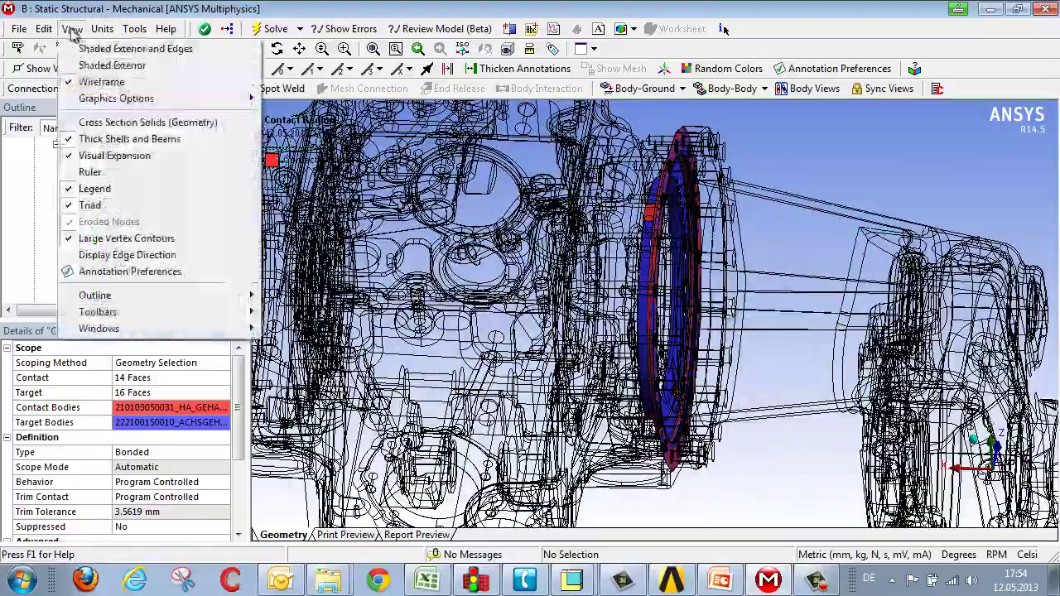
pyautogui.click(101, 66)
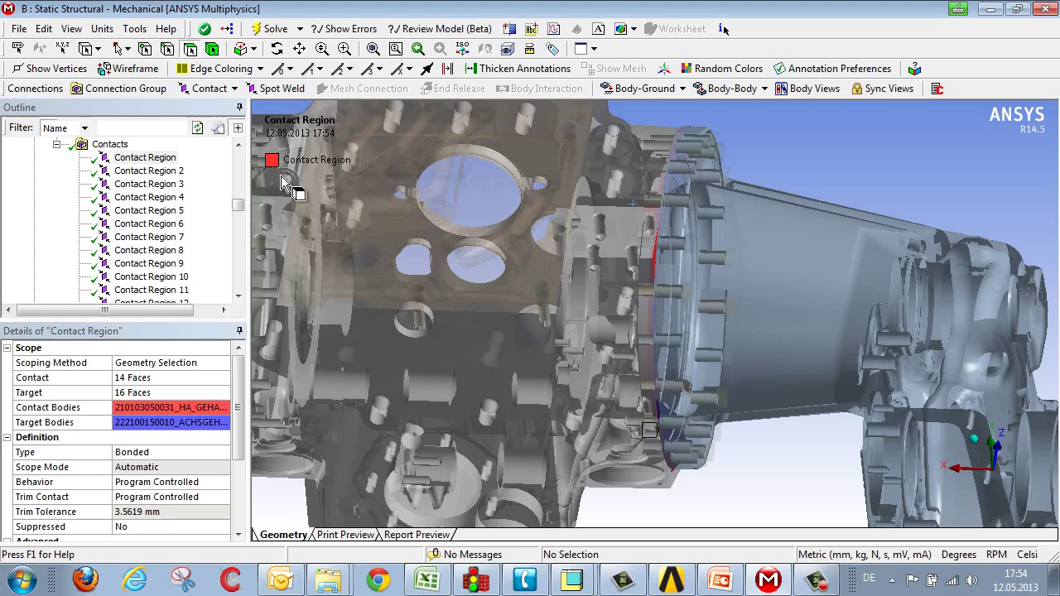
# From a side view, review Contact Regions 2 through 5, ending on the housing-to-M12_40 bolt bond.
pyautogui.moveTo(617, 250)
pyautogui.mouseDown(button='middle')
pyautogui.moveTo(634, 256)
pyautogui.moveTo(627, 237)
pyautogui.mouseUp(button='middle')
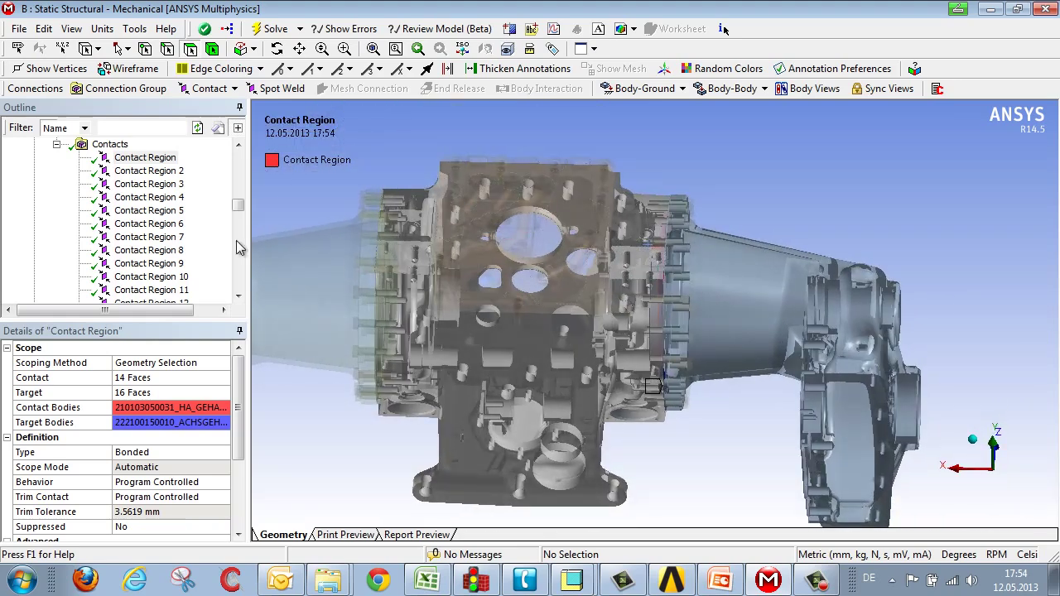
pyautogui.click(145, 171)
pyautogui.click(132, 185)
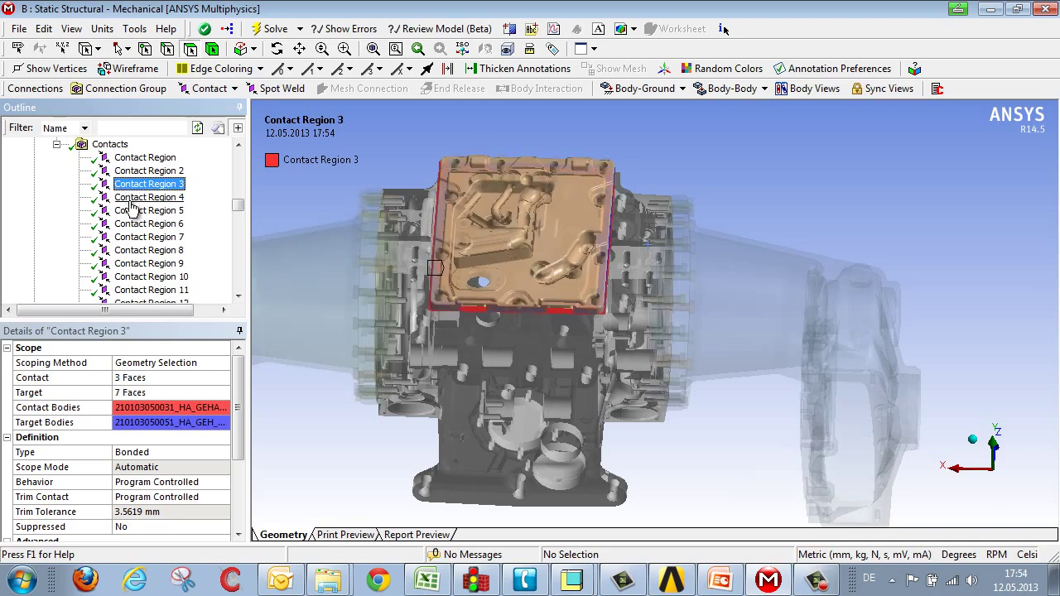
pyautogui.click(133, 198)
pyautogui.click(130, 212)
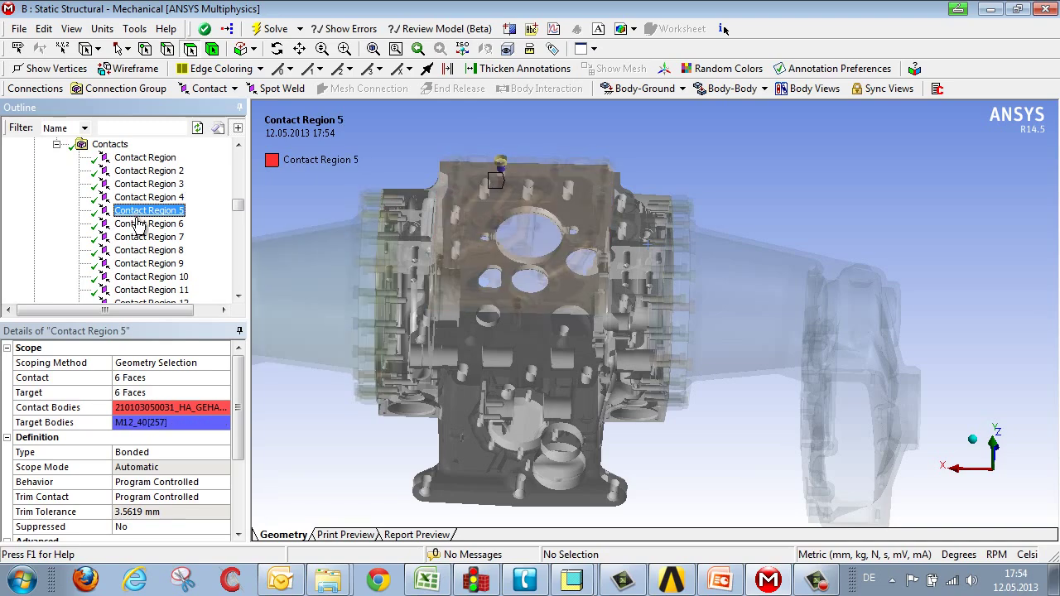
pyautogui.moveTo(399, 222); pyautogui.dragTo(390, 133, button='middle')
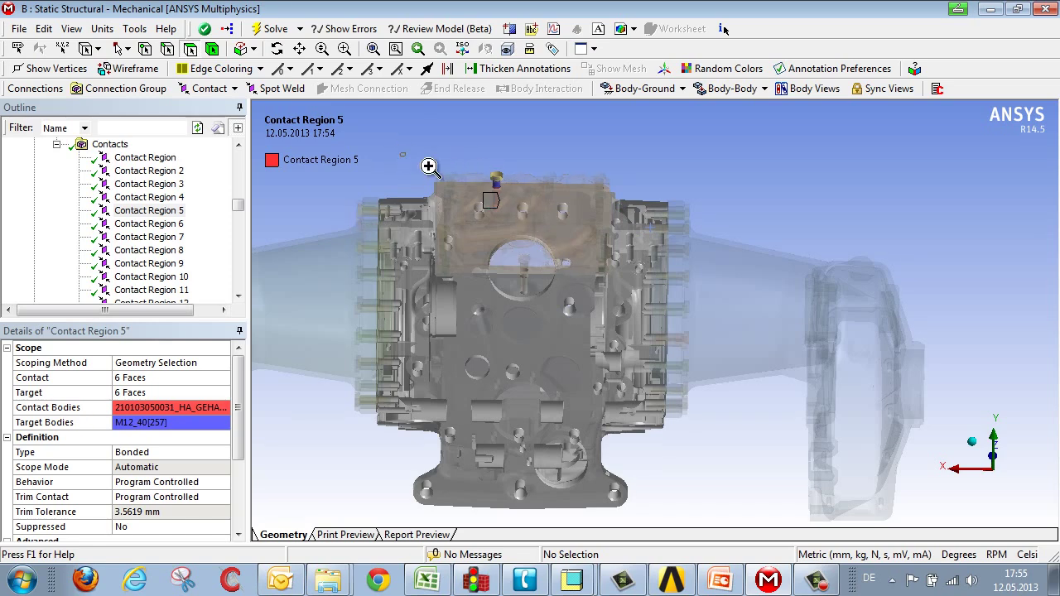
# Show all contacts of the top bolt, Contact Regions 5 and 96, from its cylinder face.
pyautogui.moveTo(428, 166); pyautogui.dragTo(658, 303)
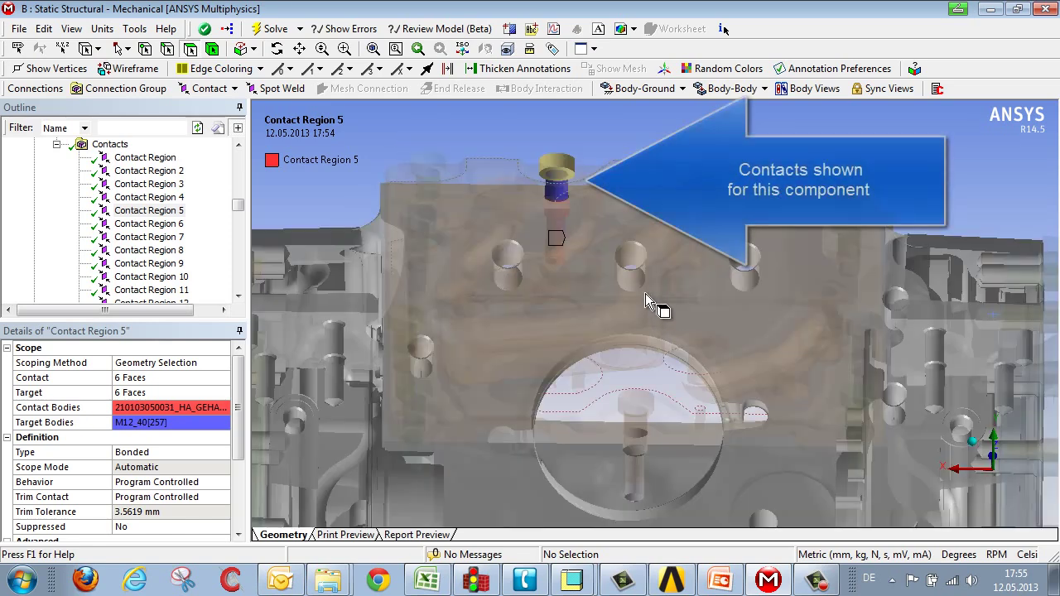
pyautogui.click(559, 184)
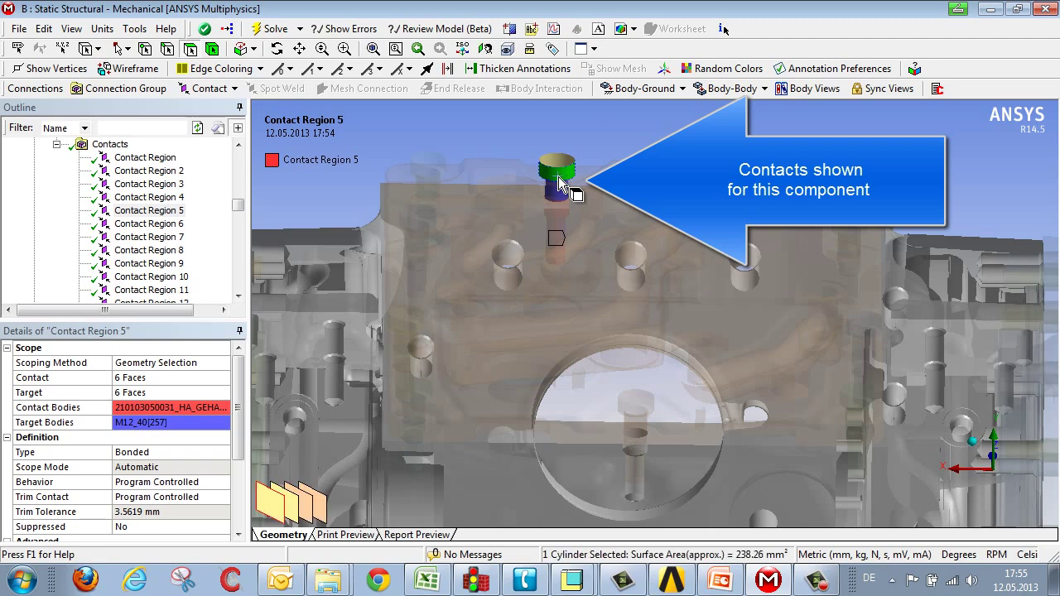
pyautogui.rightClick(560, 182)
pyautogui.moveTo(603, 203)
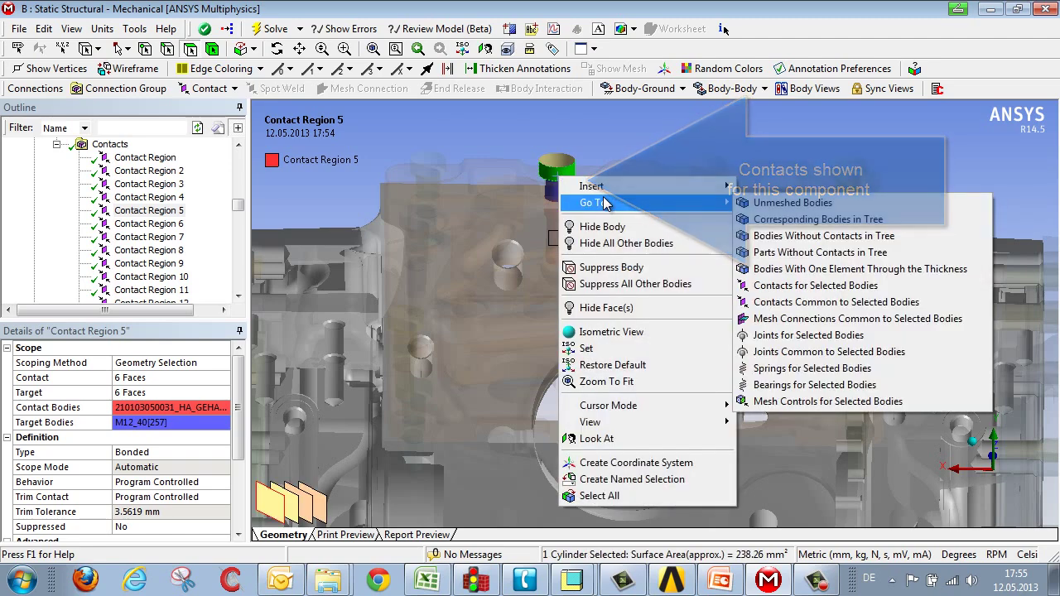
pyautogui.click(797, 286)
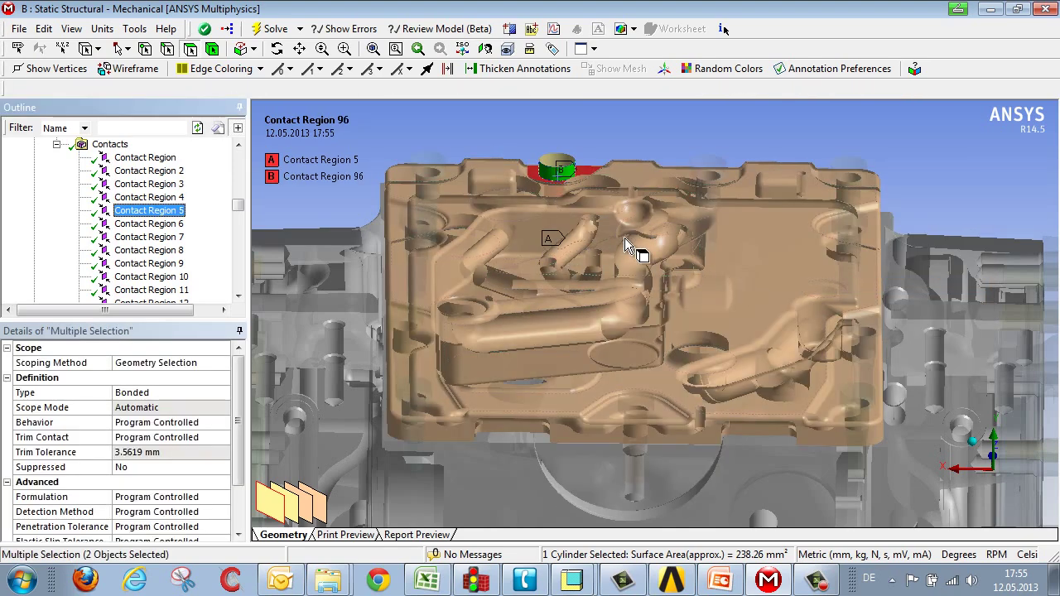
# Orbit around the top cover plate and housing to inspect both bonded contacts.
pyautogui.moveTo(625, 237)
pyautogui.mouseDown(button='middle')
pyautogui.moveTo(540, 240)
pyautogui.moveTo(627, 234)
pyautogui.mouseUp(button='middle')
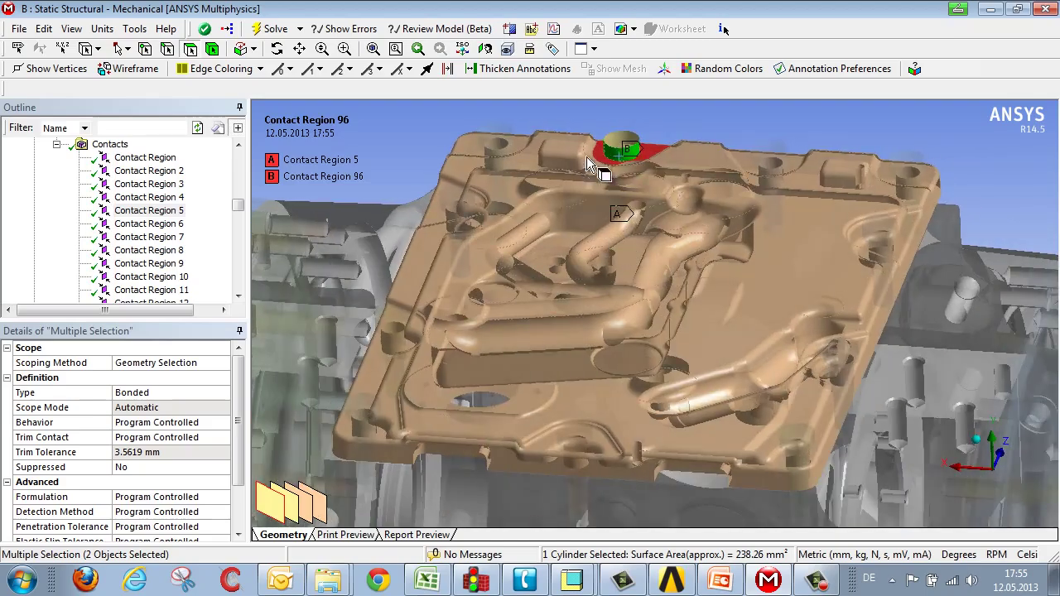
pyautogui.moveTo(687, 222); pyautogui.dragTo(426, 284, button='middle')
pyautogui.moveTo(547, 310); pyautogui.dragTo(592, 333, button='middle')
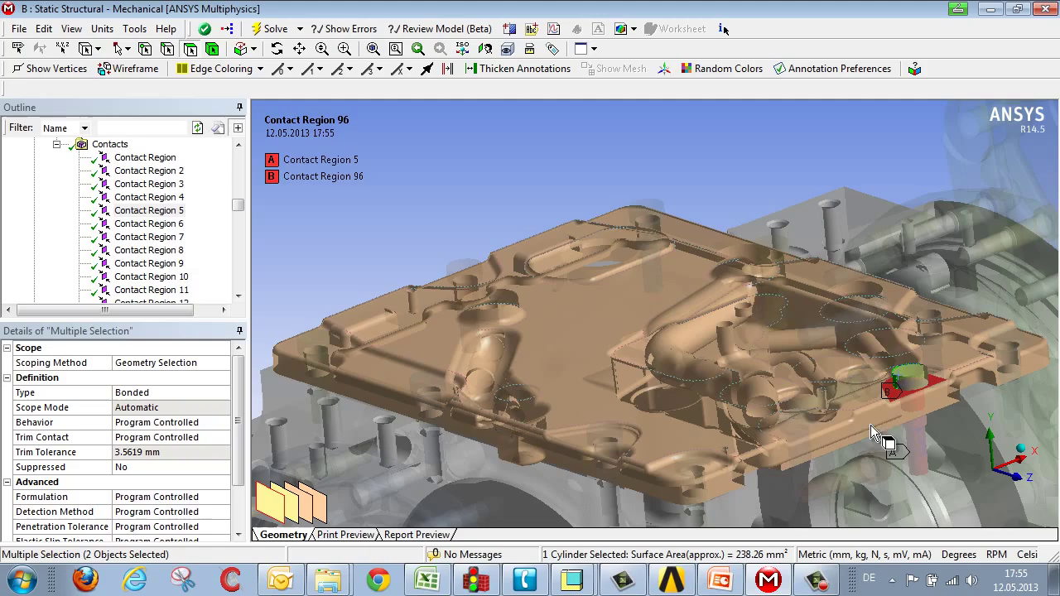
pyautogui.moveTo(901, 428); pyautogui.dragTo(721, 315, button='middle')
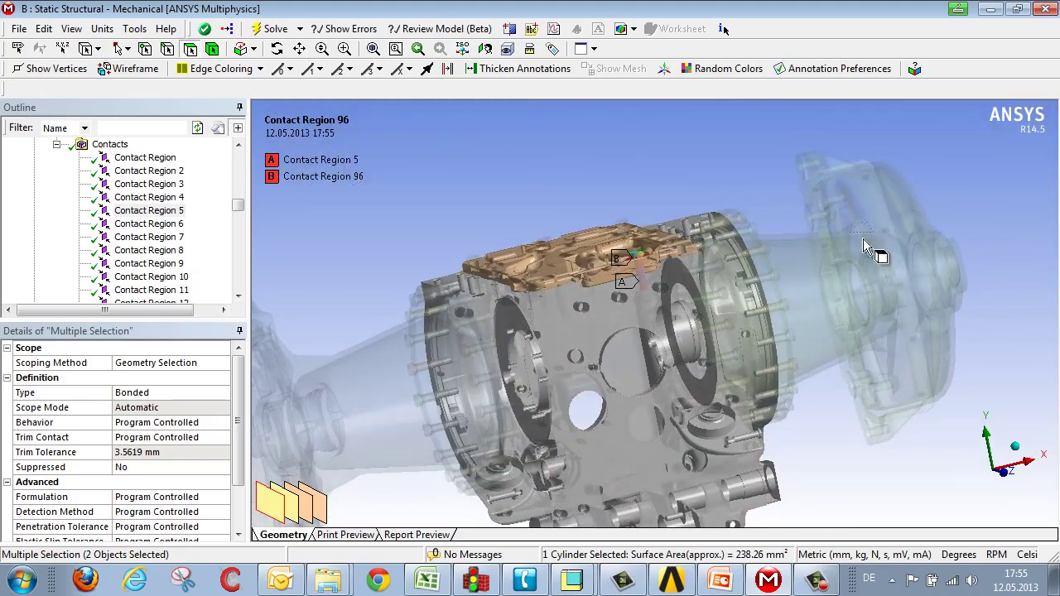
pyautogui.moveTo(906, 331)
pyautogui.mouseDown(button='middle')
pyautogui.moveTo(876, 354)
pyautogui.moveTo(911, 345)
pyautogui.moveTo(918, 326)
pyautogui.mouseUp(button='middle')
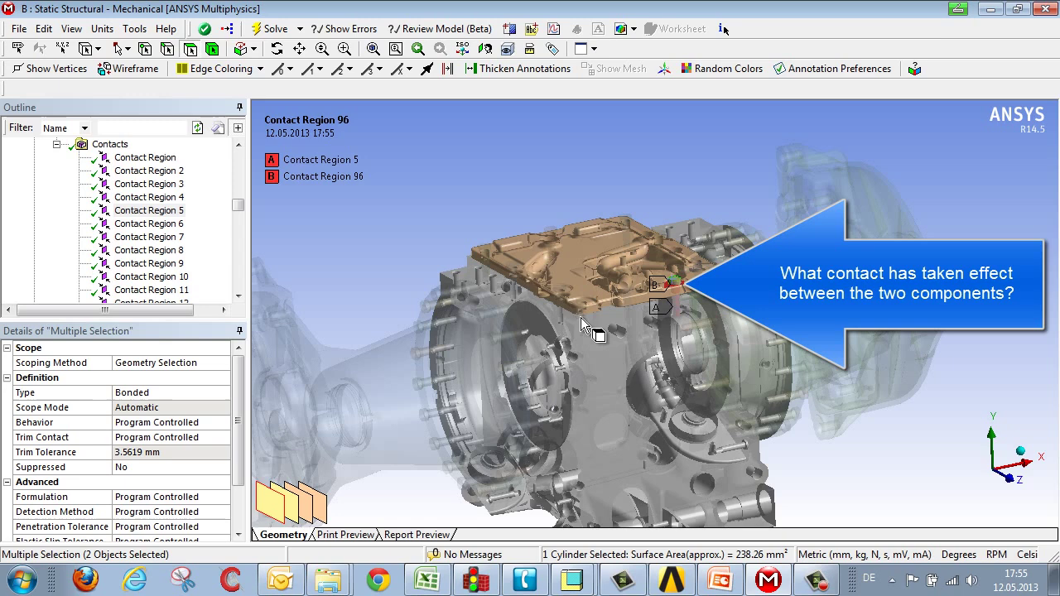
# Find the contact common to the top plate and housing by picking one face on each.
pyautogui.click(477, 200)
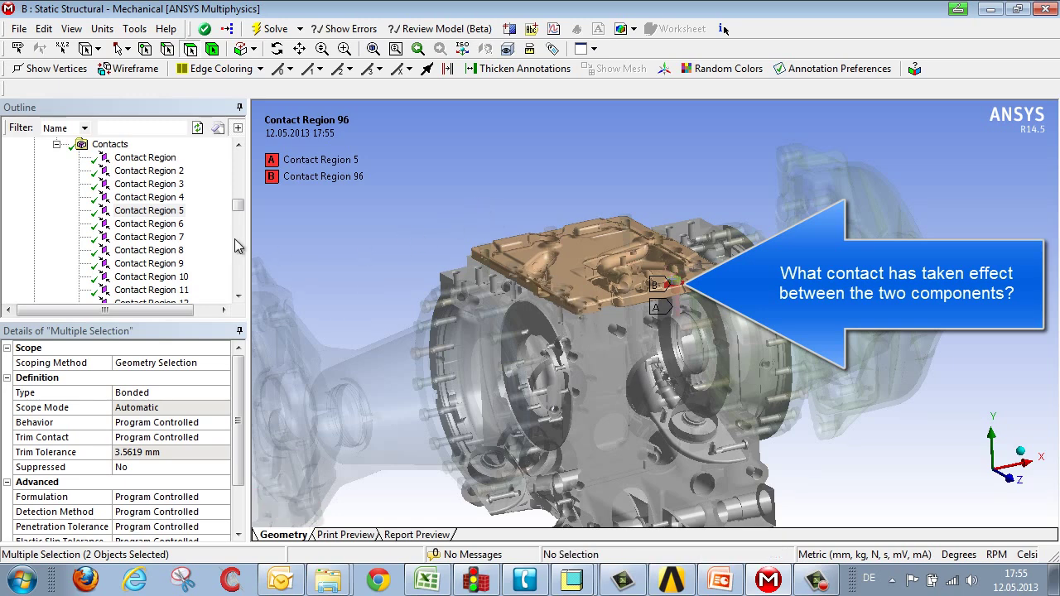
pyautogui.click(110, 144)
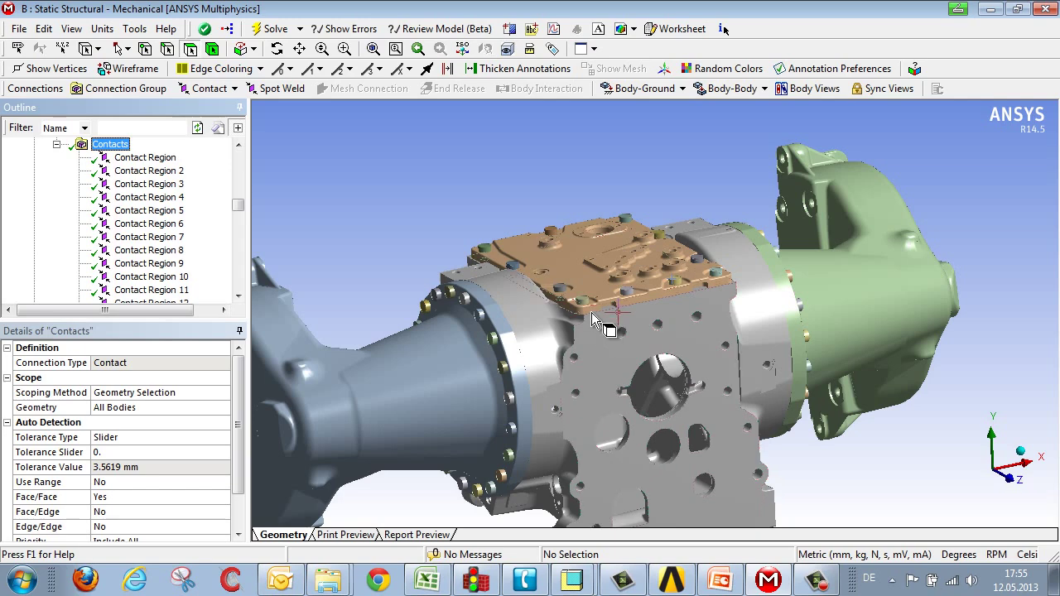
pyautogui.click(611, 307)
pyautogui.keyDown('ctrl'); pyautogui.click(597, 337); pyautogui.keyUp('ctrl')
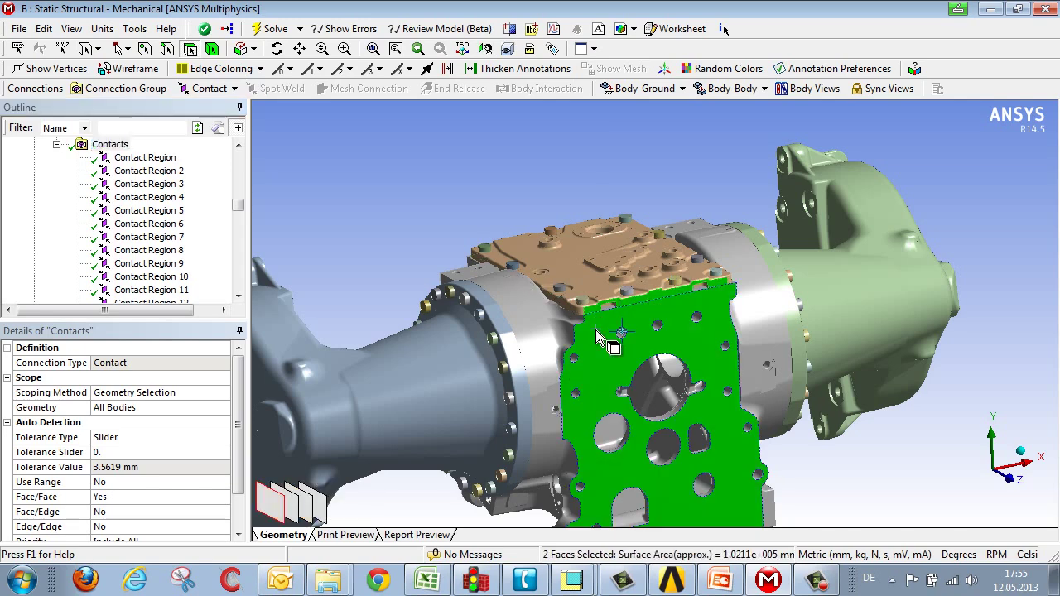
pyautogui.rightClick(597, 334)
pyautogui.moveTo(642, 219)
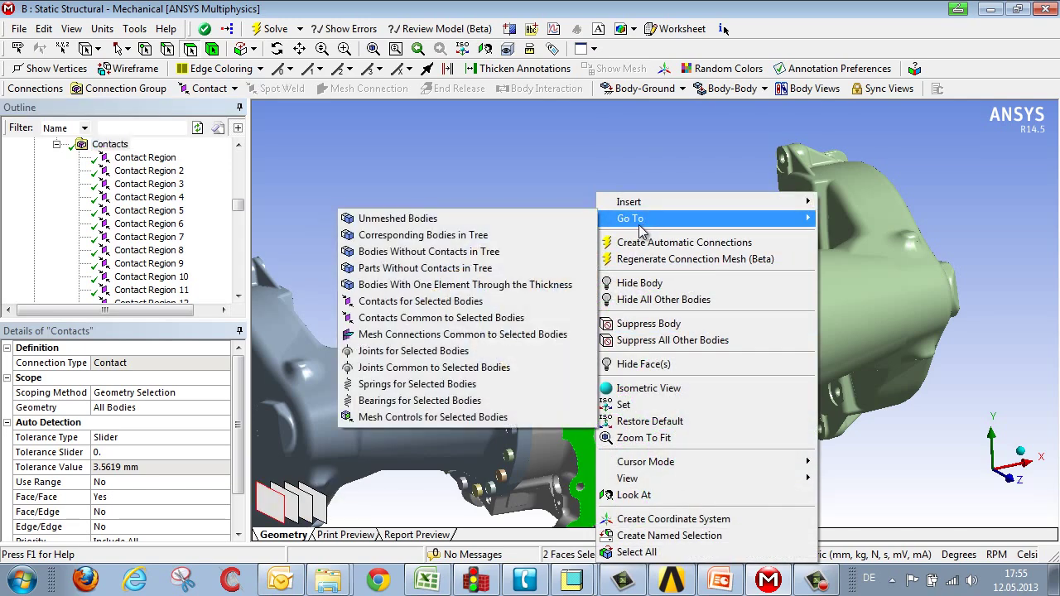
pyautogui.click(419, 318)
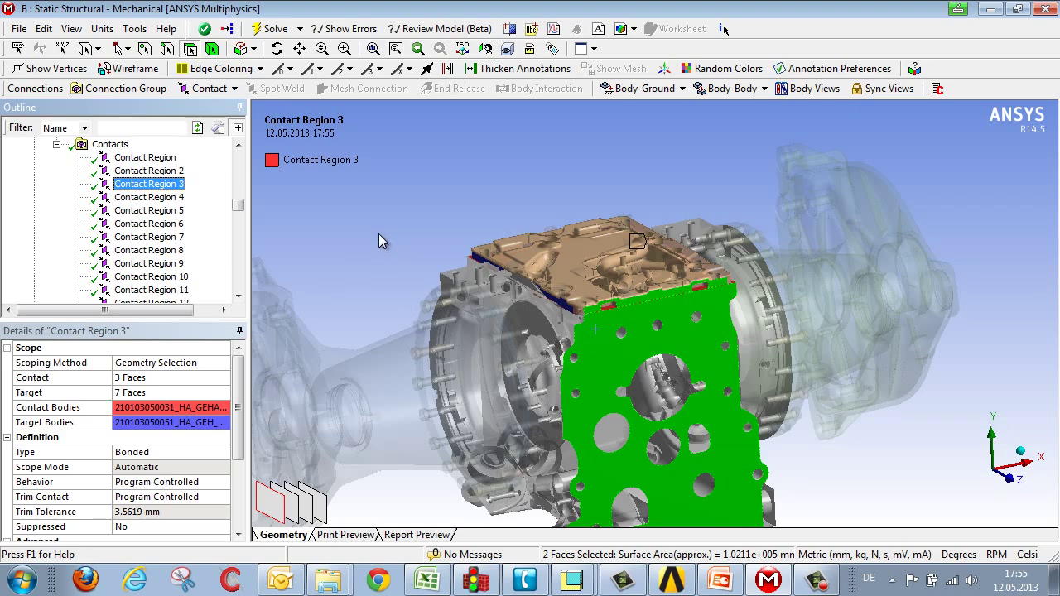
# Clear the selection and orbit to view Contact Region 3 from above.
pyautogui.click(317, 228)
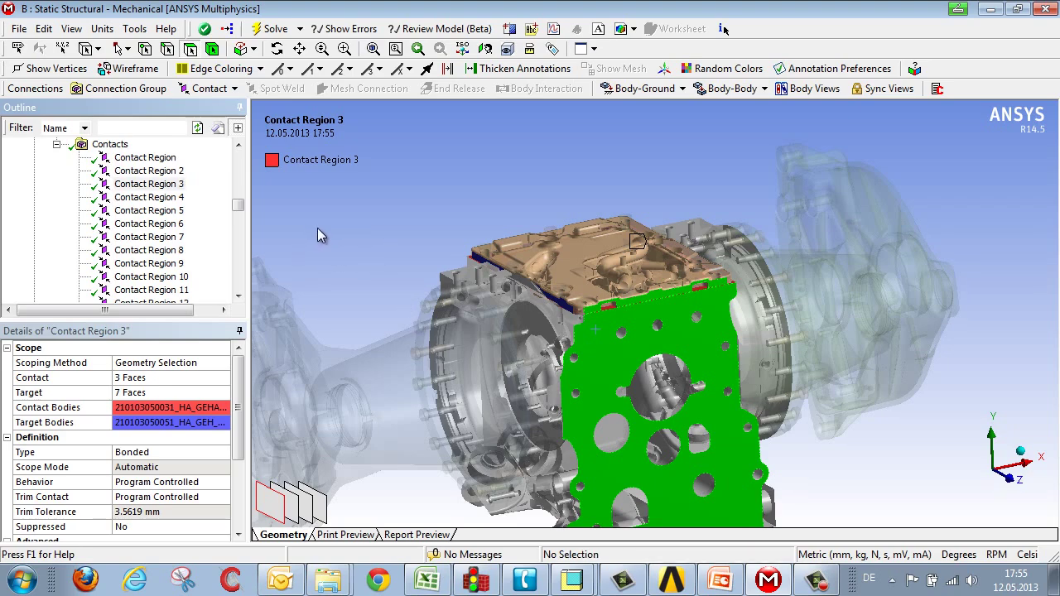
pyautogui.moveTo(506, 309); pyautogui.dragTo(497, 350, button='middle')
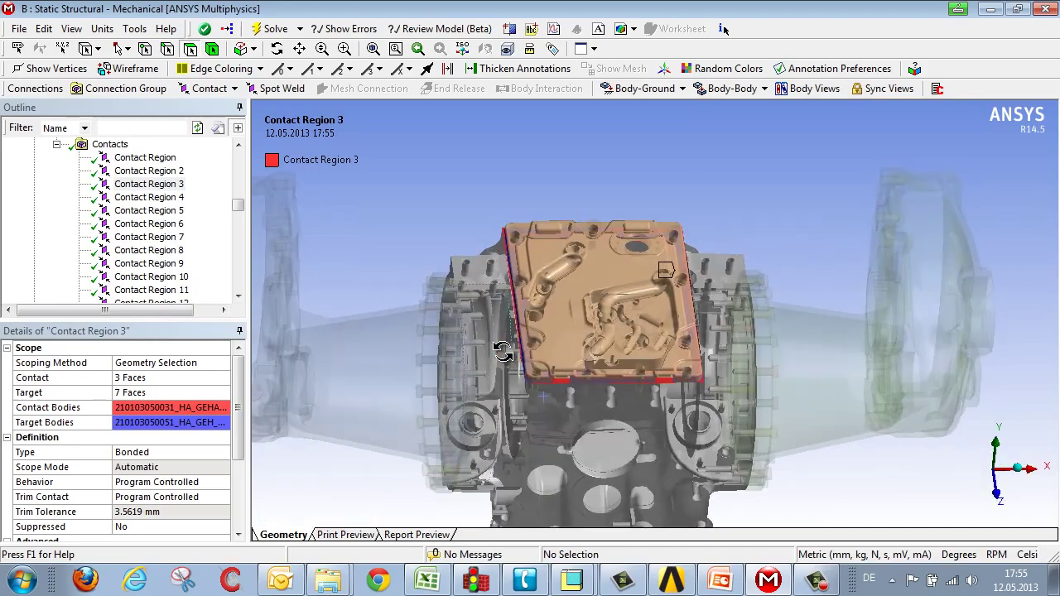
pyautogui.moveTo(582, 365); pyautogui.dragTo(599, 338, button='middle')
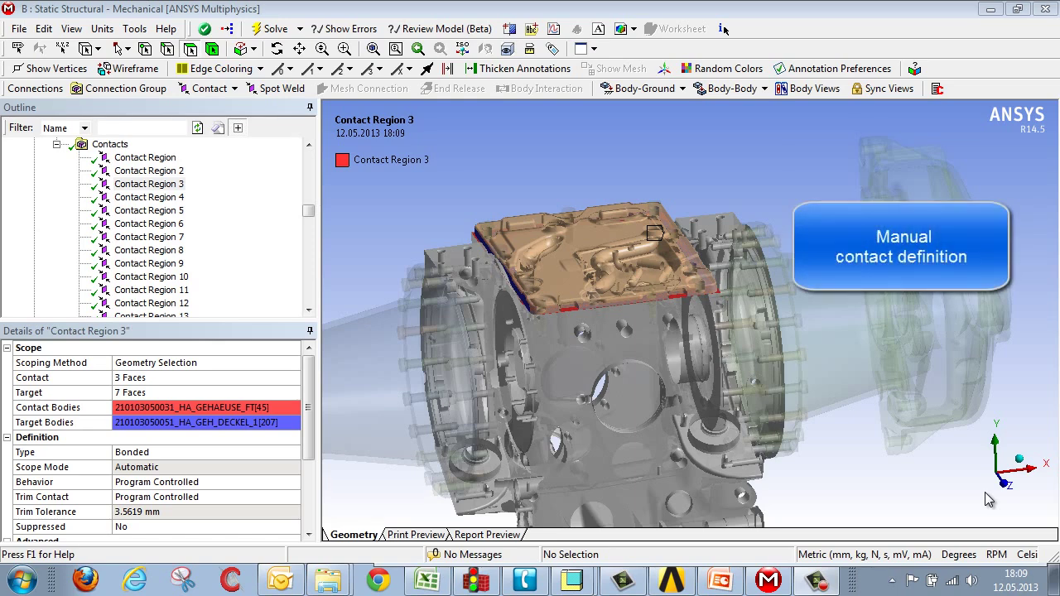
# Bond a hidden face of HA_GEHAEUSE_FT[45] to a face of HA_GEH_DECKEL_1[207] manually.
pyautogui.click(110, 146)
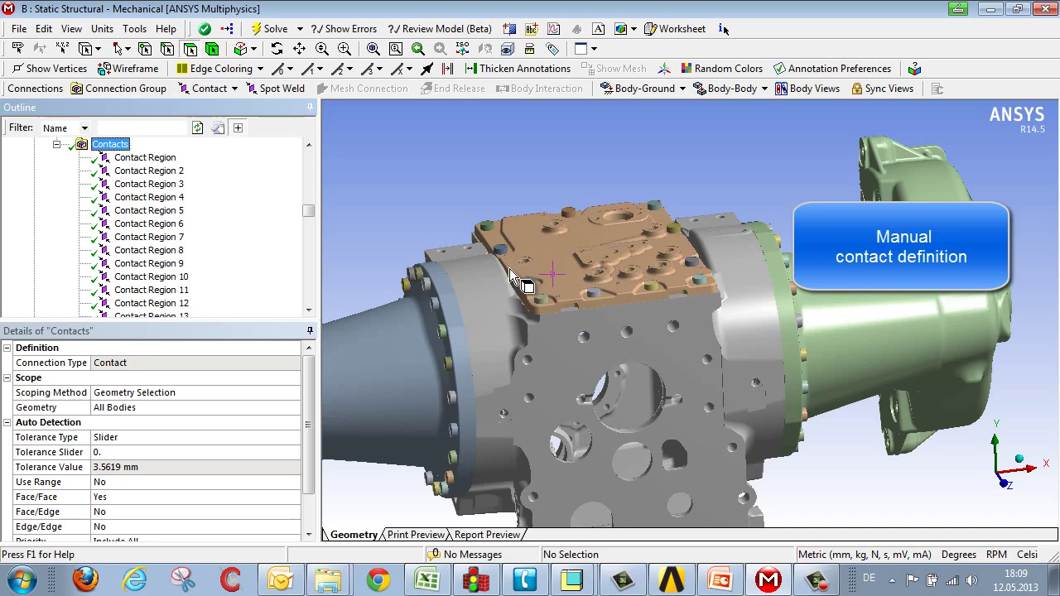
pyautogui.scroll(5, 609, 343)
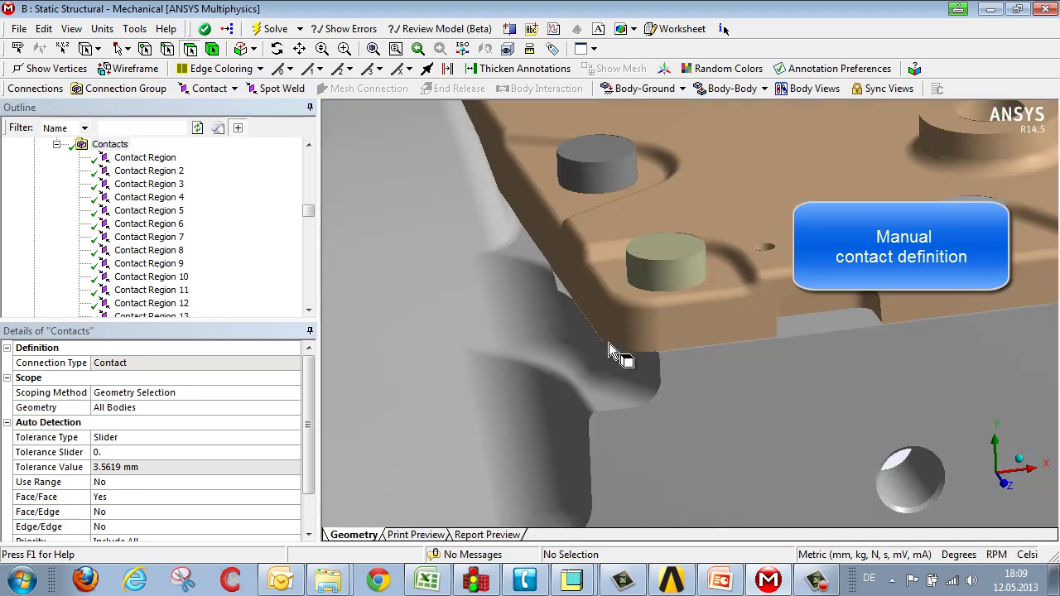
pyautogui.click(710, 329)
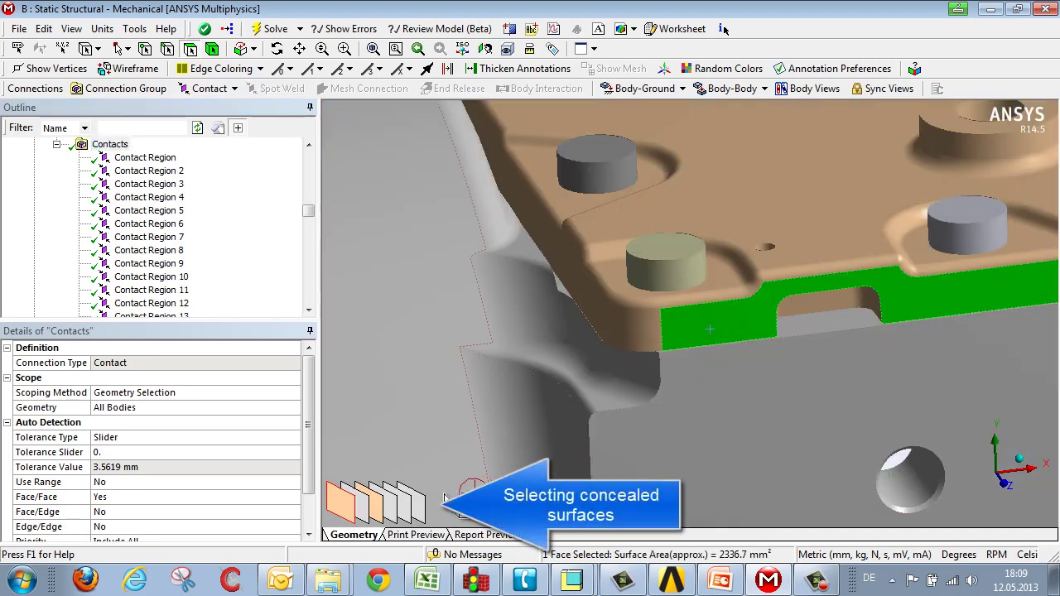
pyautogui.click(377, 507)
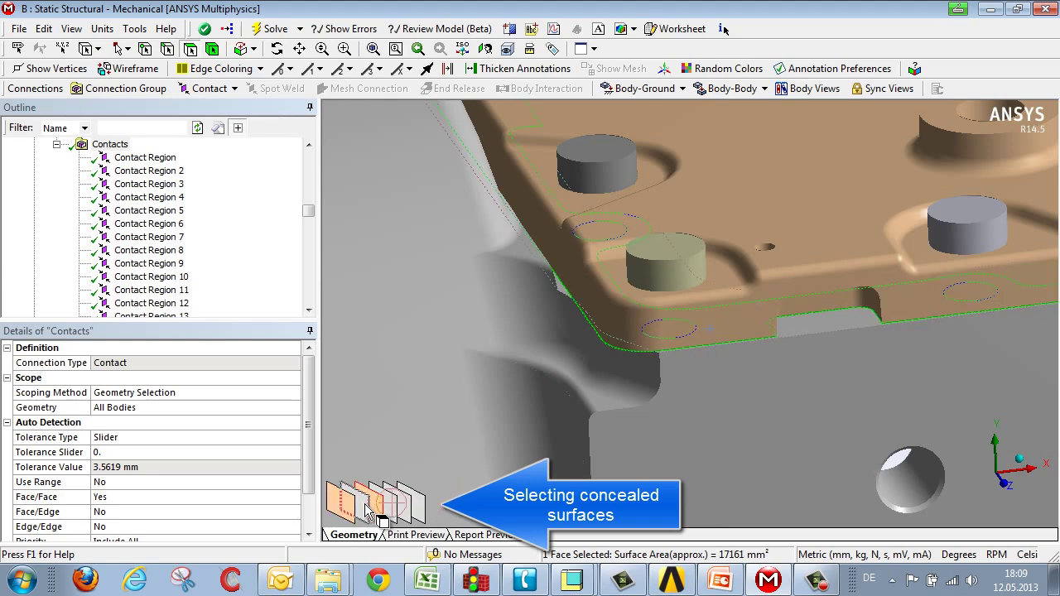
pyautogui.keyDown('ctrl'); pyautogui.click(365, 507); pyautogui.keyUp('ctrl')
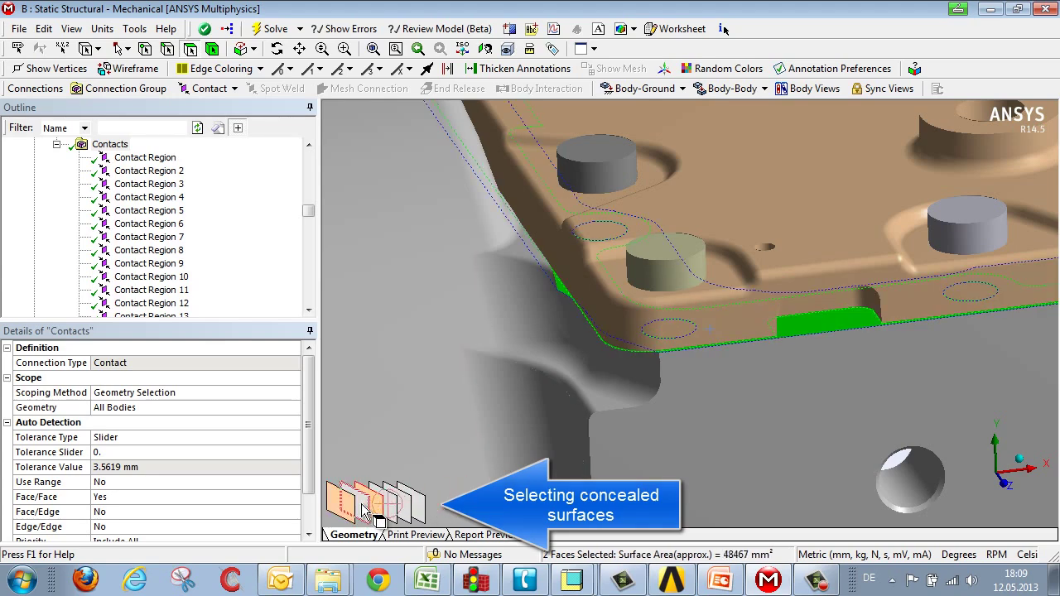
pyautogui.click(207, 89)
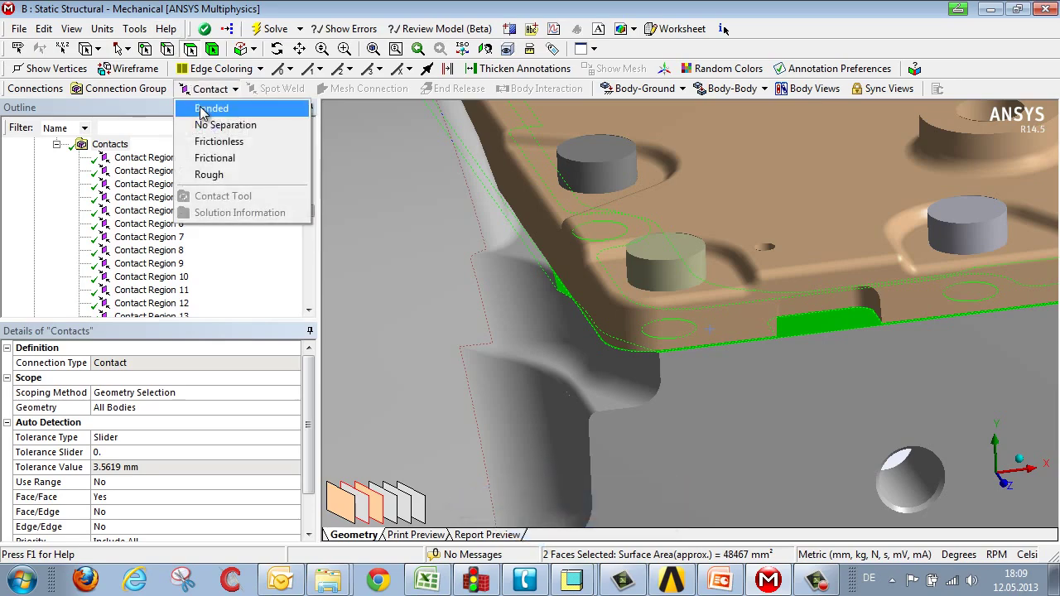
pyautogui.click(212, 108)
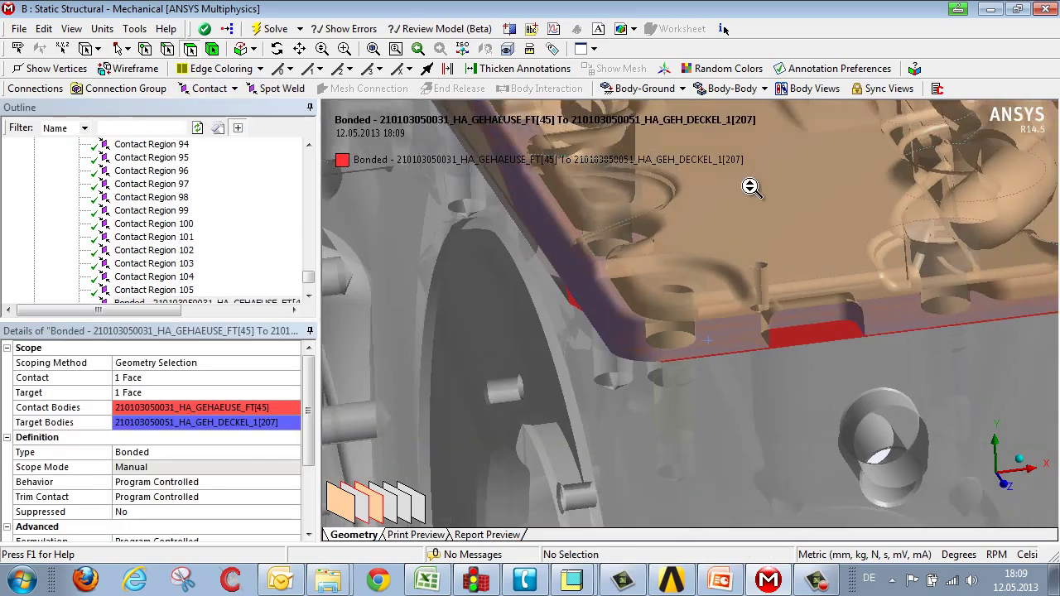
pyautogui.scroll(-5, 749, 187)
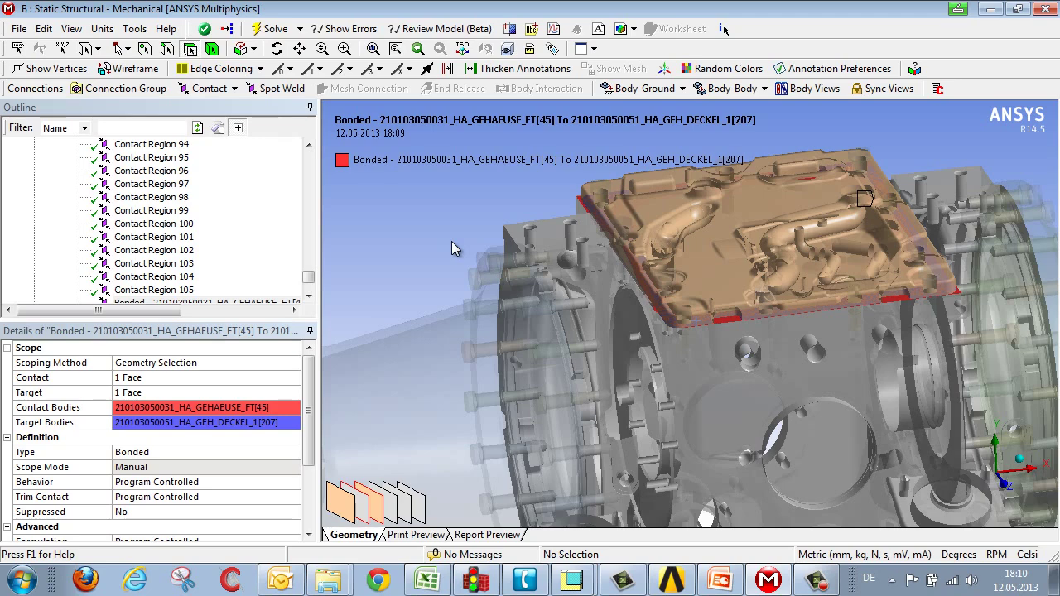
# Insert an empty Bonded contact and apply the lid's concealed top face as its contact side.
pyautogui.click(207, 88)
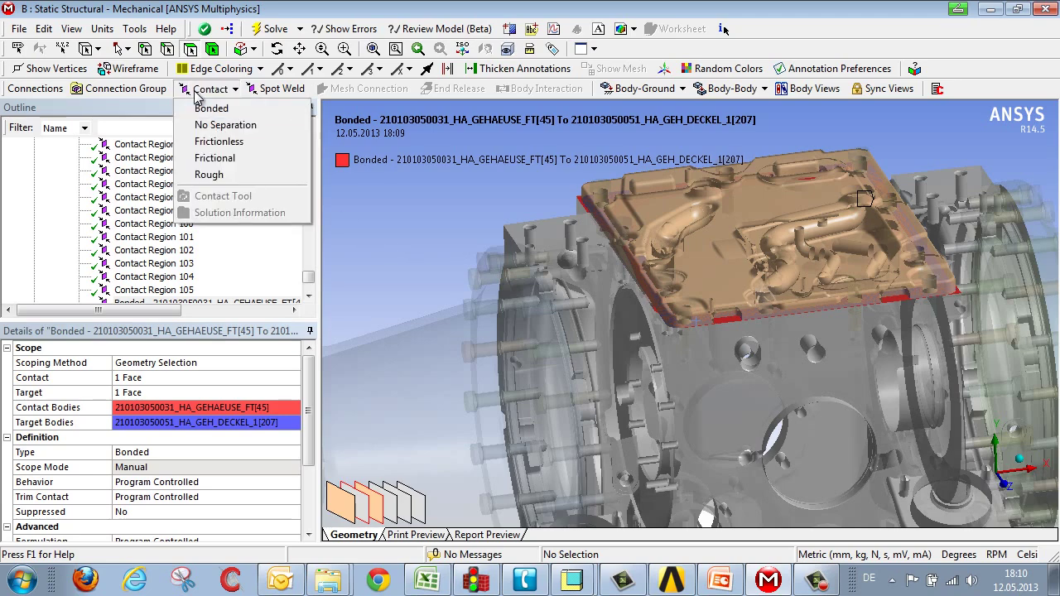
pyautogui.click(207, 109)
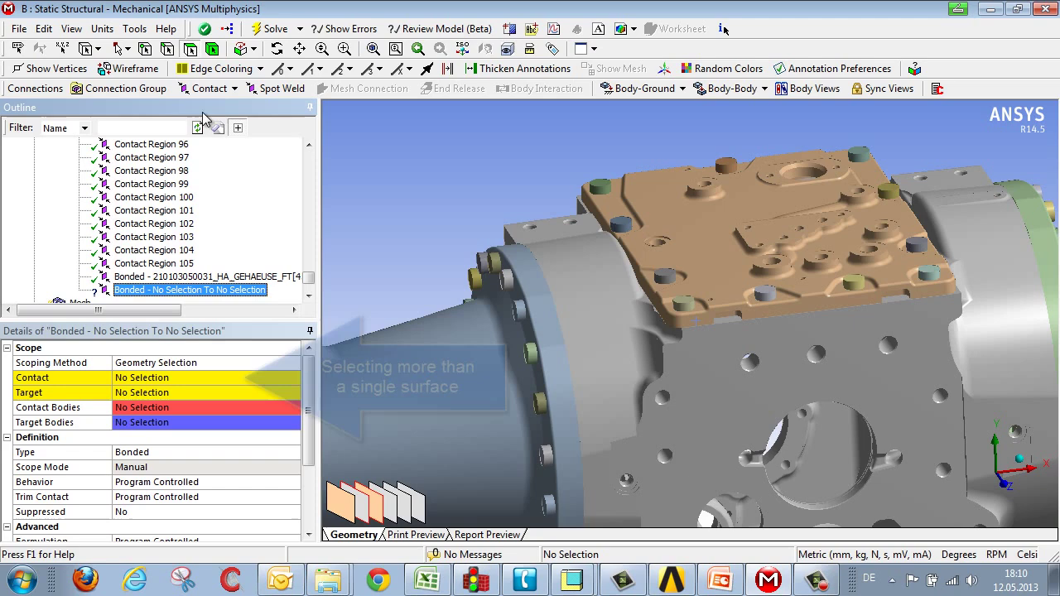
pyautogui.scroll(5, 660, 334)
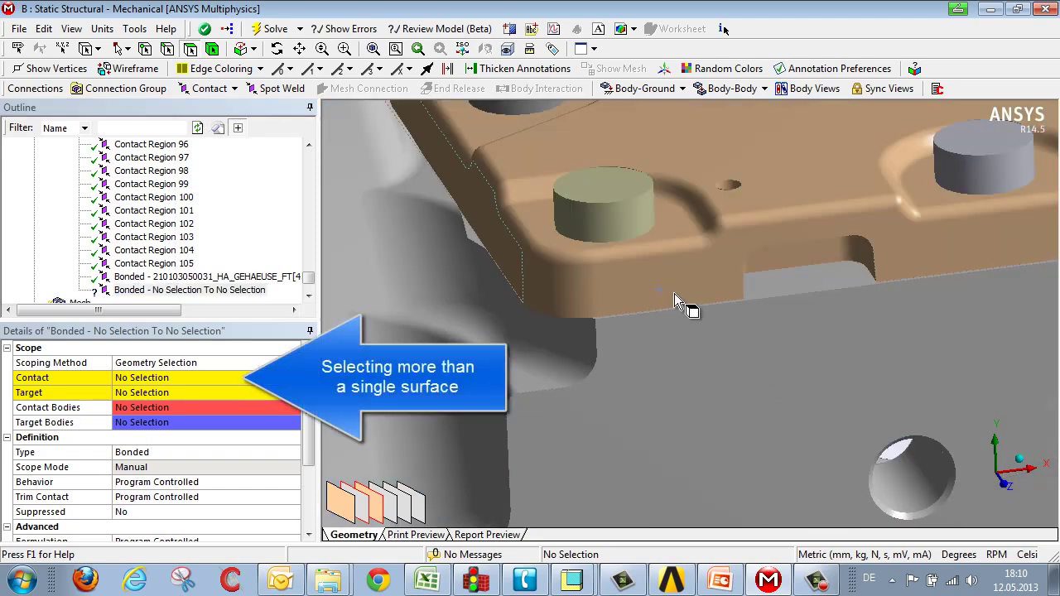
pyautogui.click(660, 303)
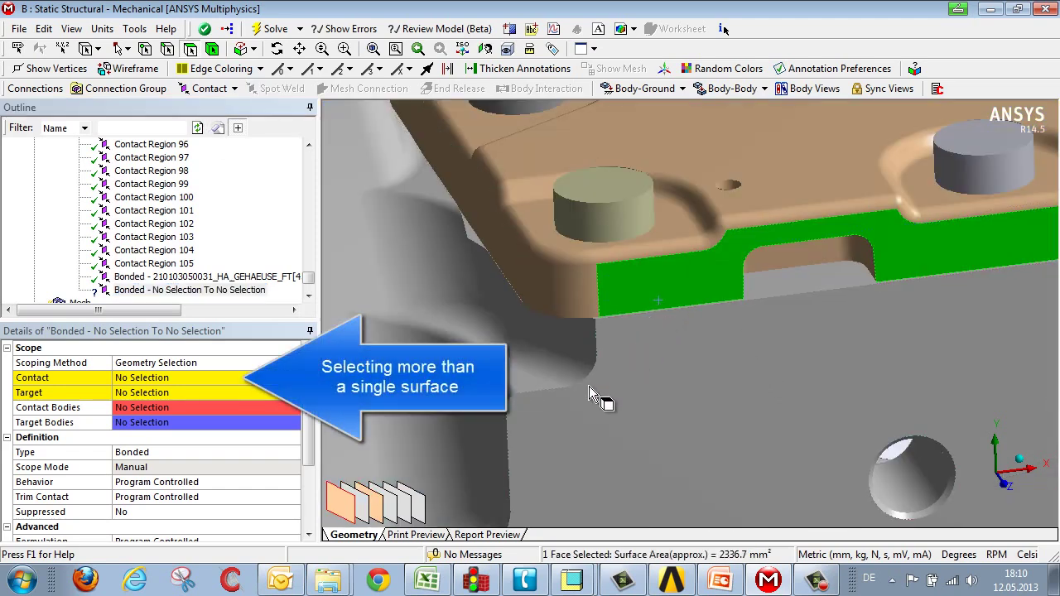
pyautogui.click(377, 509)
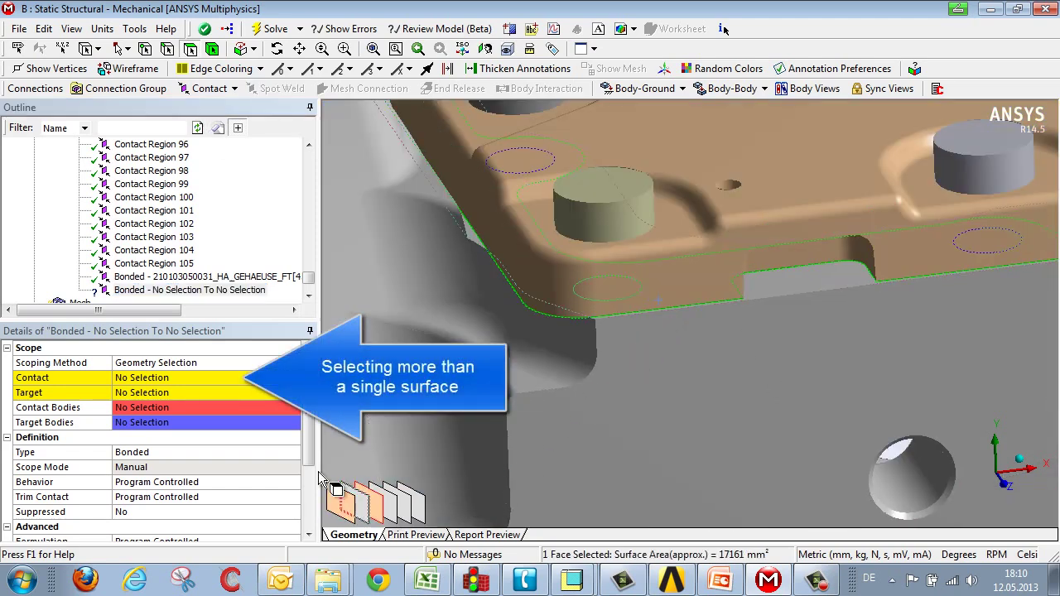
pyautogui.click(165, 380)
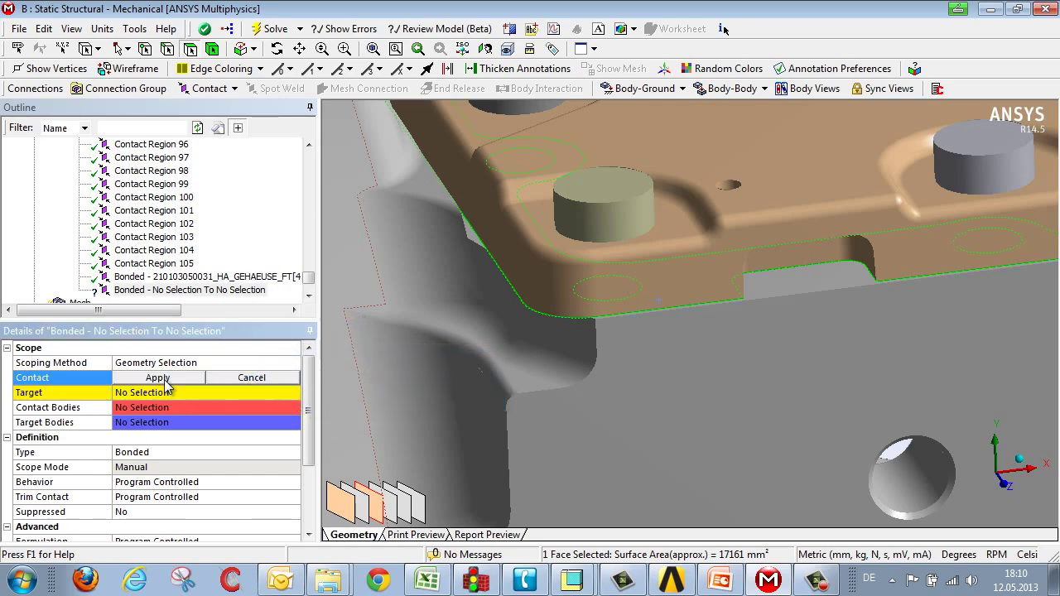
pyautogui.click(166, 382)
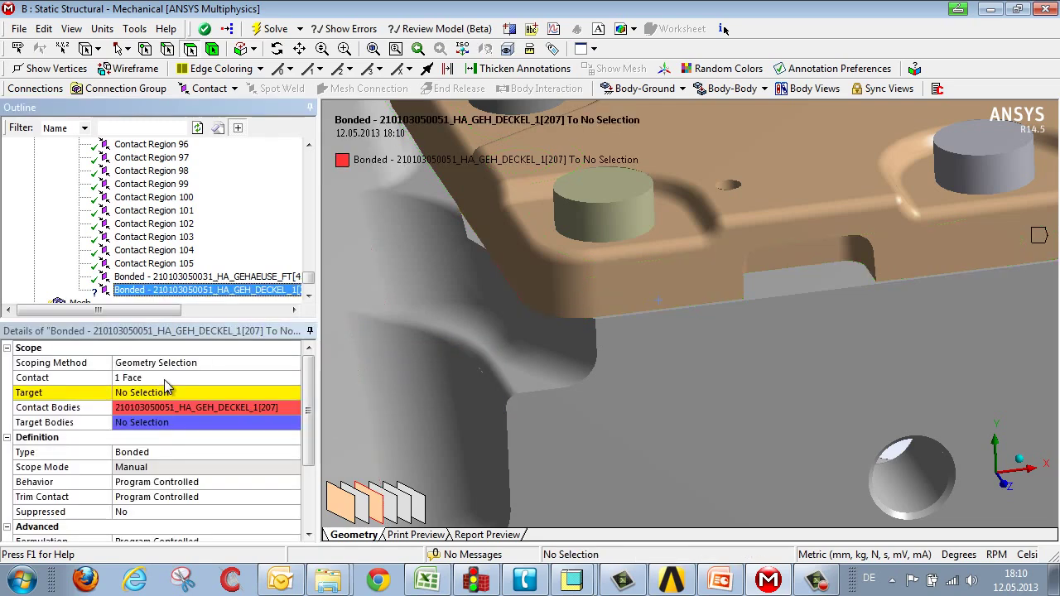
# Apply the housing face as the target side and zoom back out.
pyautogui.click(804, 290)
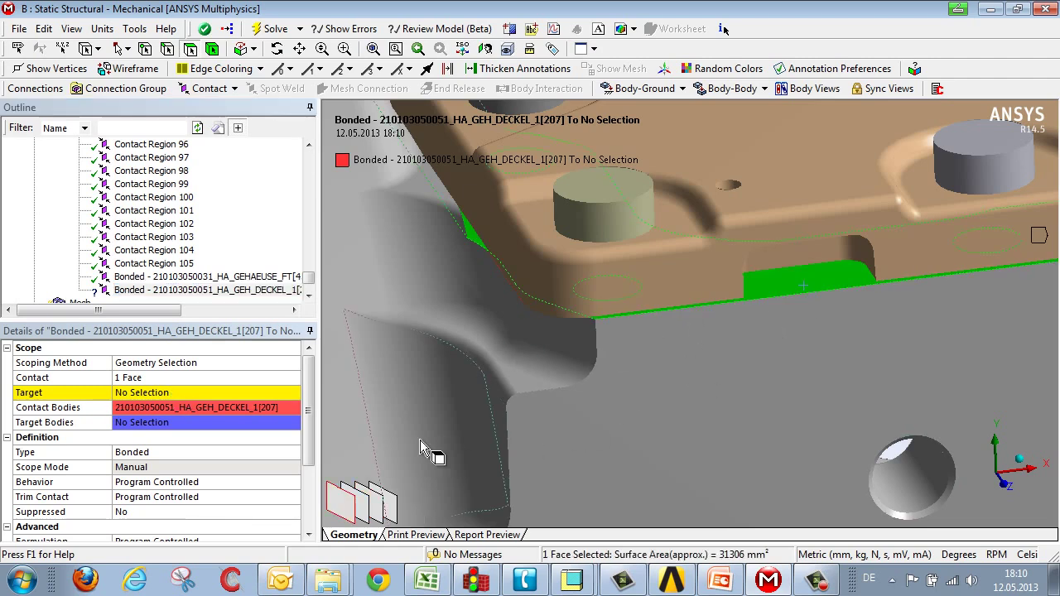
pyautogui.click(135, 394)
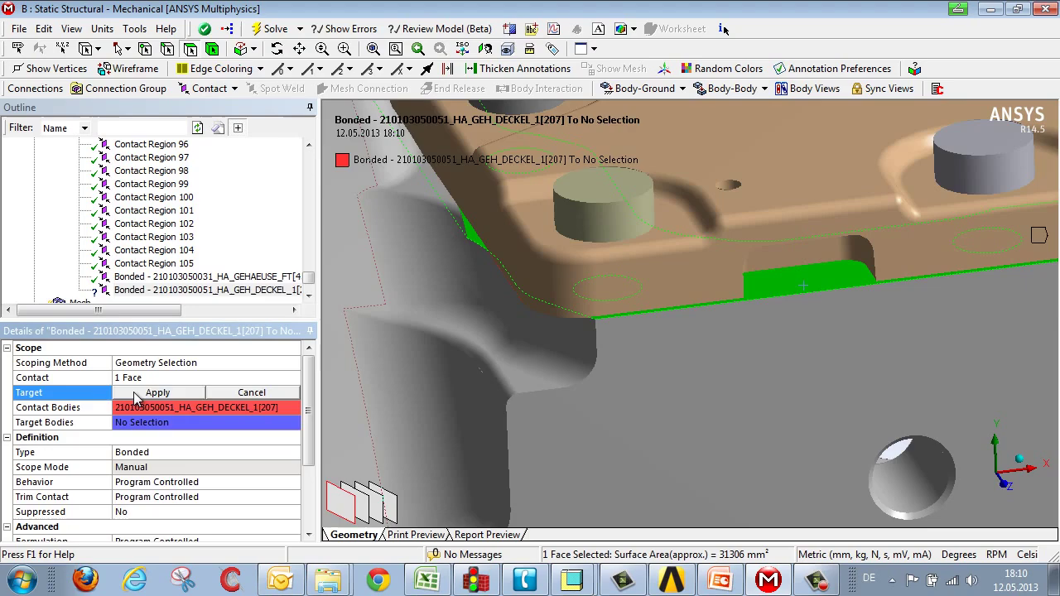
pyautogui.click(166, 395)
pyautogui.scroll(-10, 633, 345)
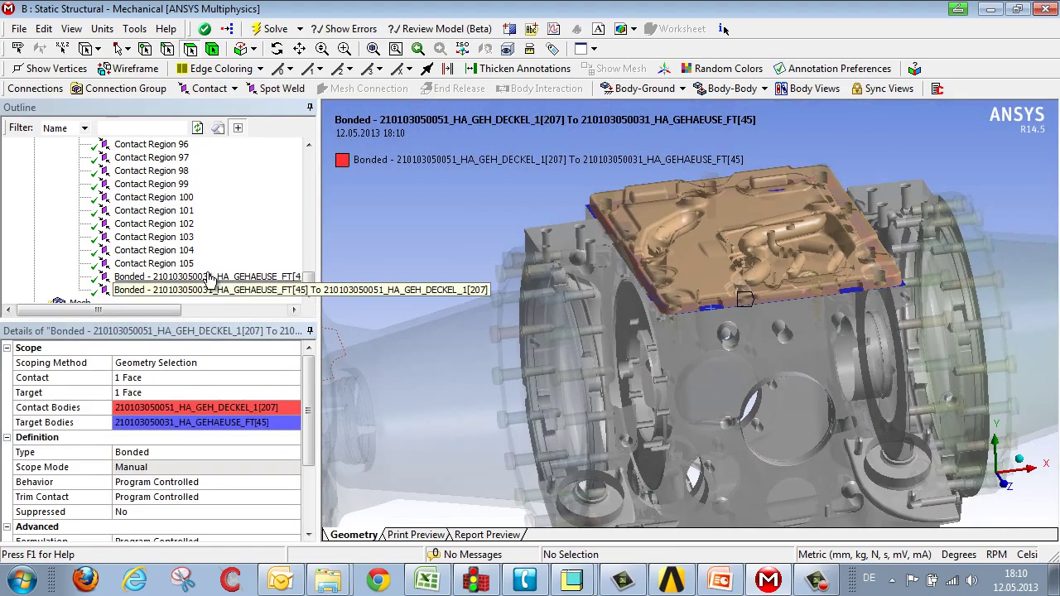
# Delete the two manually added Bonded contacts, confirming with Ja.
pyautogui.keyDown('ctrl'); pyautogui.click(211, 280); pyautogui.keyUp('ctrl')
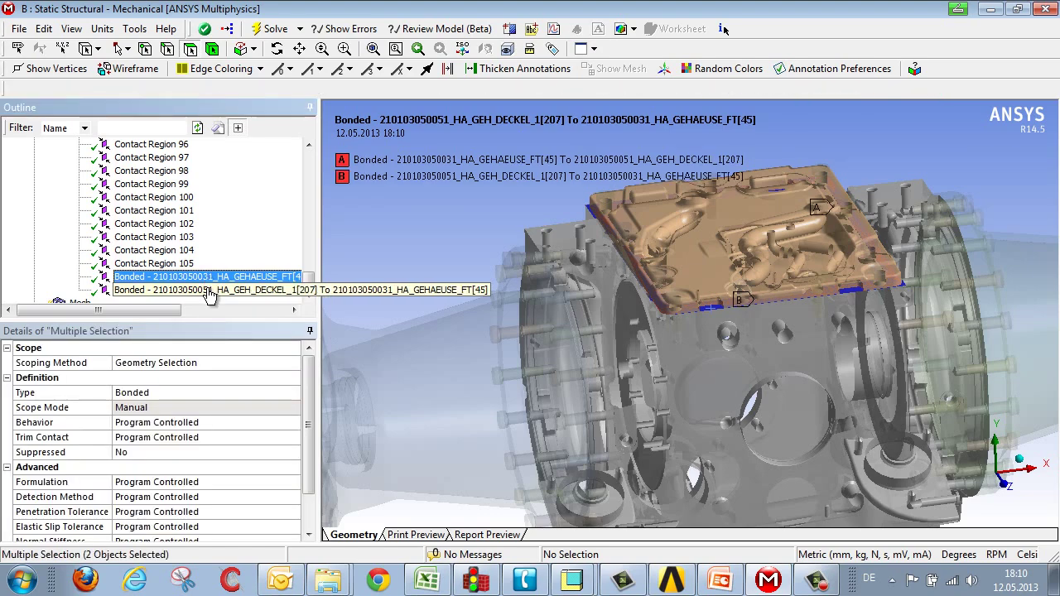
pyautogui.click(217, 289)
pyautogui.keyDown('ctrl'); pyautogui.click(256, 276); pyautogui.keyUp('ctrl')
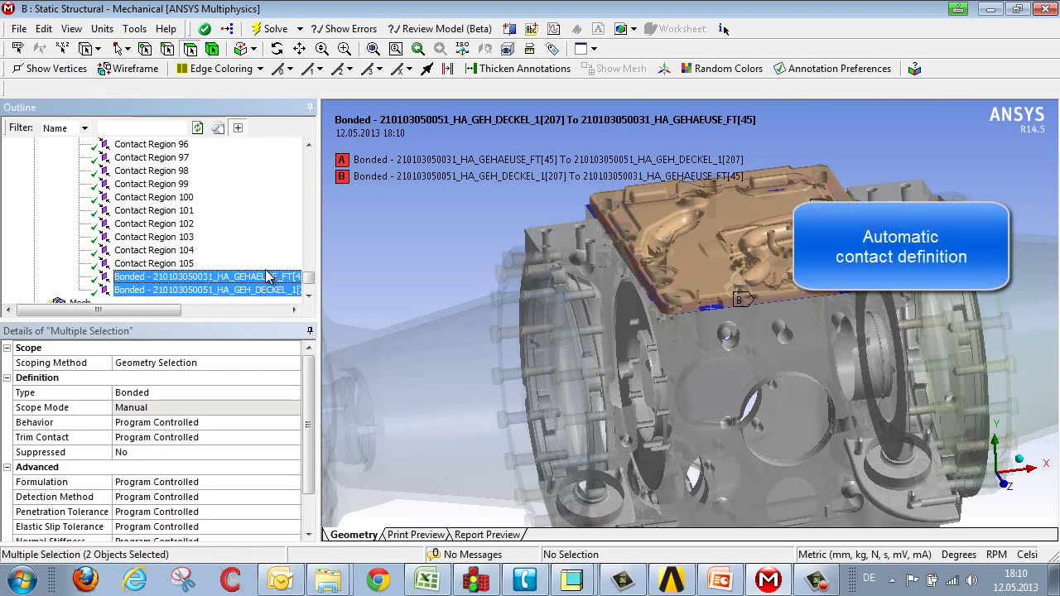
pyautogui.press('Delete')
pyautogui.click(525, 346)
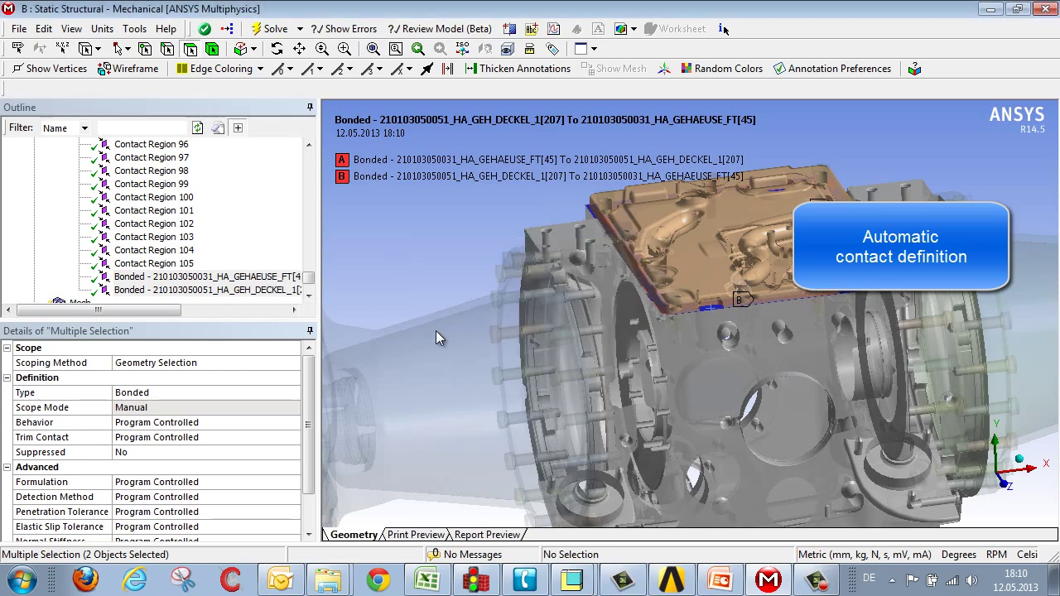
# Inspect the first automatic Contact Region, then bring up the Contacts folder's detection settings.
pyautogui.moveTo(308, 217)
pyautogui.mouseDown()
pyautogui.moveTo(308, 158)
pyautogui.moveTo(308, 209)
pyautogui.mouseUp()
pyautogui.click(137, 189)
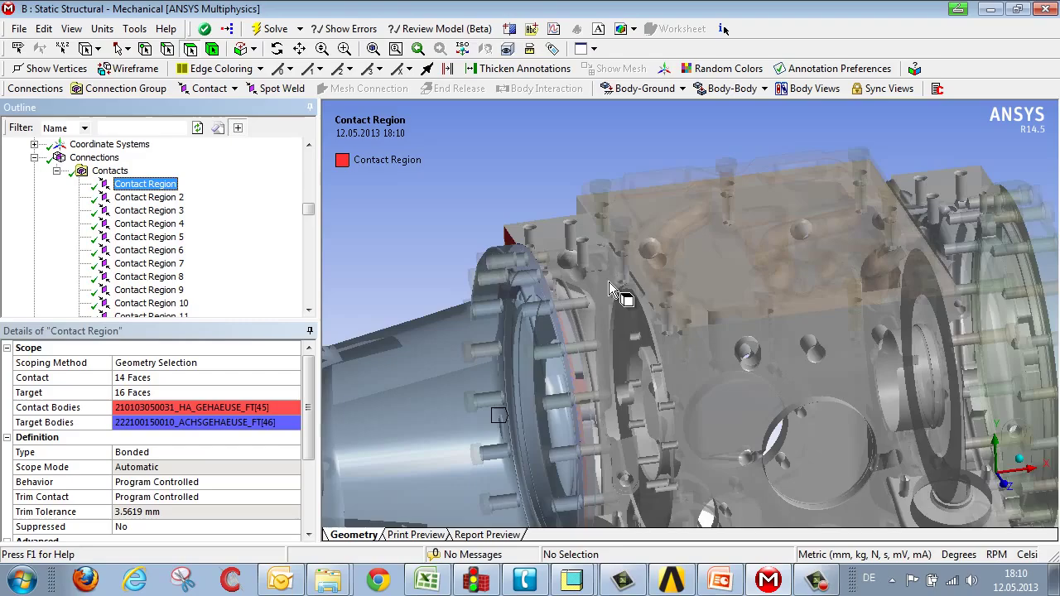
pyautogui.moveTo(724, 308); pyautogui.dragTo(758, 315, button='middle')
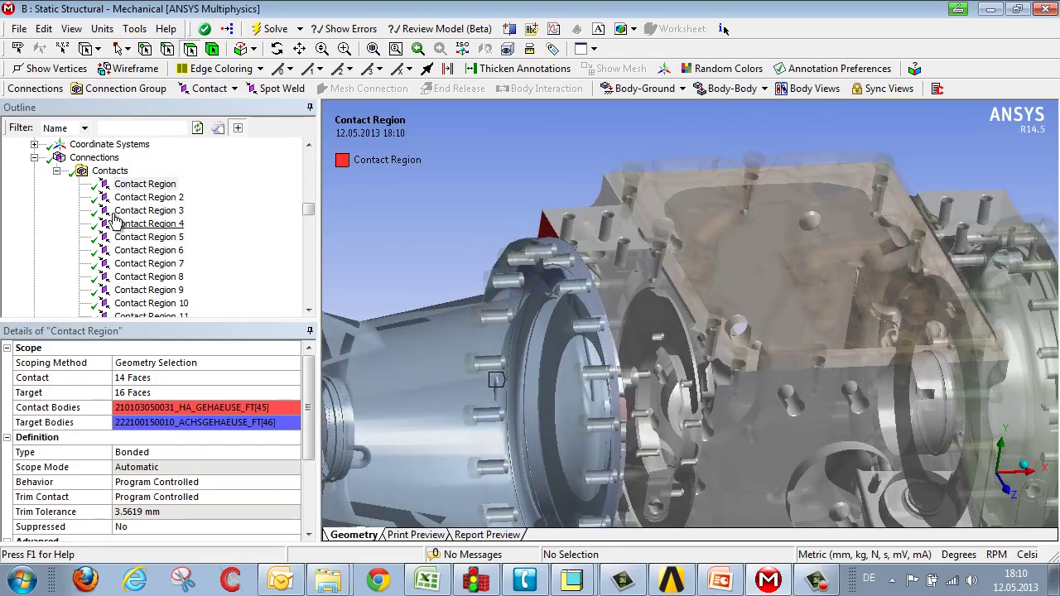
pyautogui.click(111, 170)
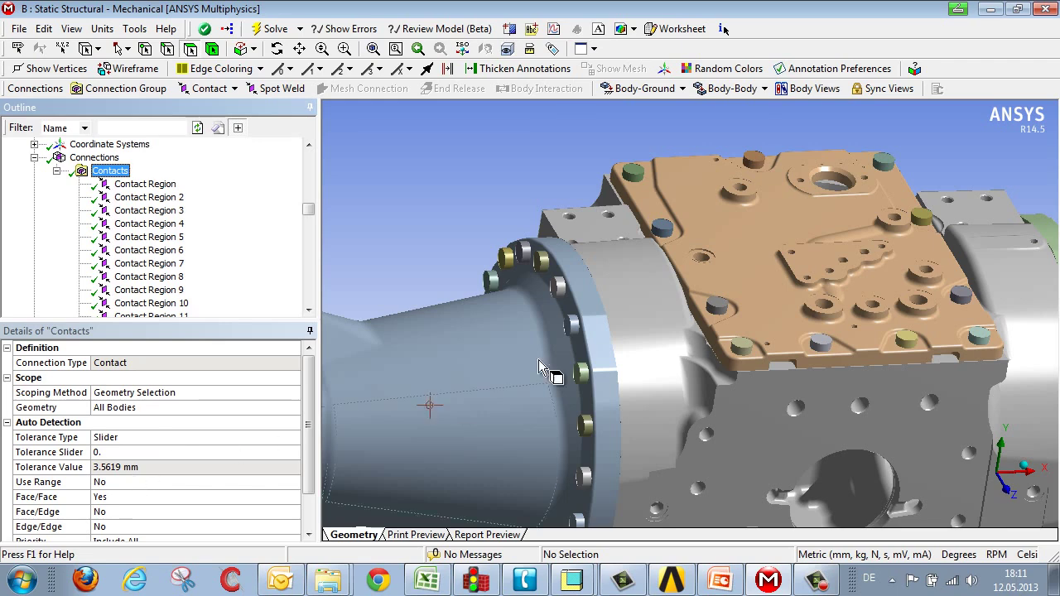
# Orbit toward the top plate and raise the tolerance slider to 69.
pyautogui.moveTo(549, 371); pyautogui.dragTo(606, 325, button='middle')
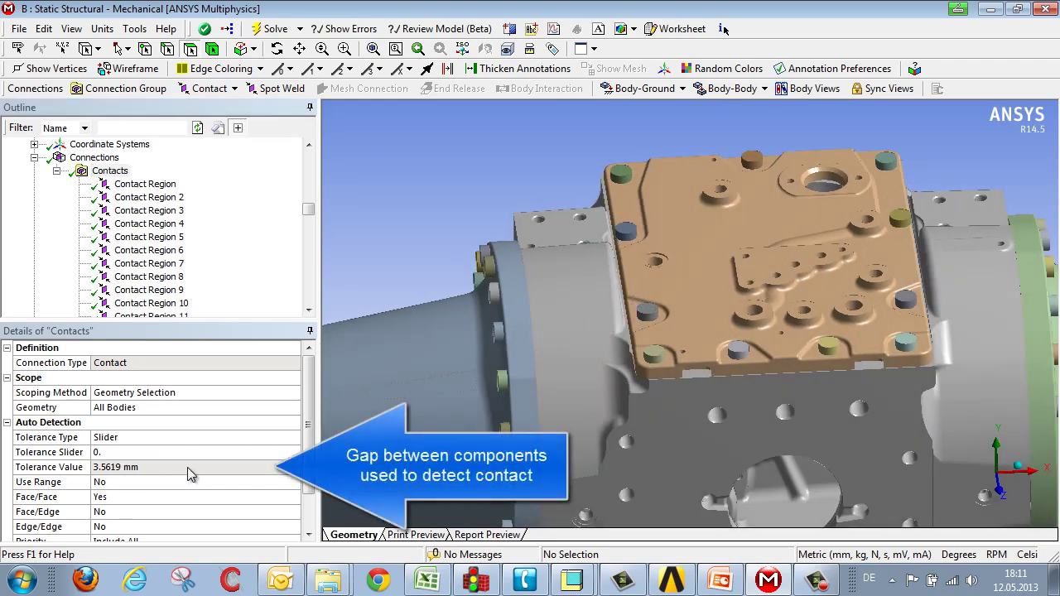
pyautogui.scroll(-5, 765, 369)
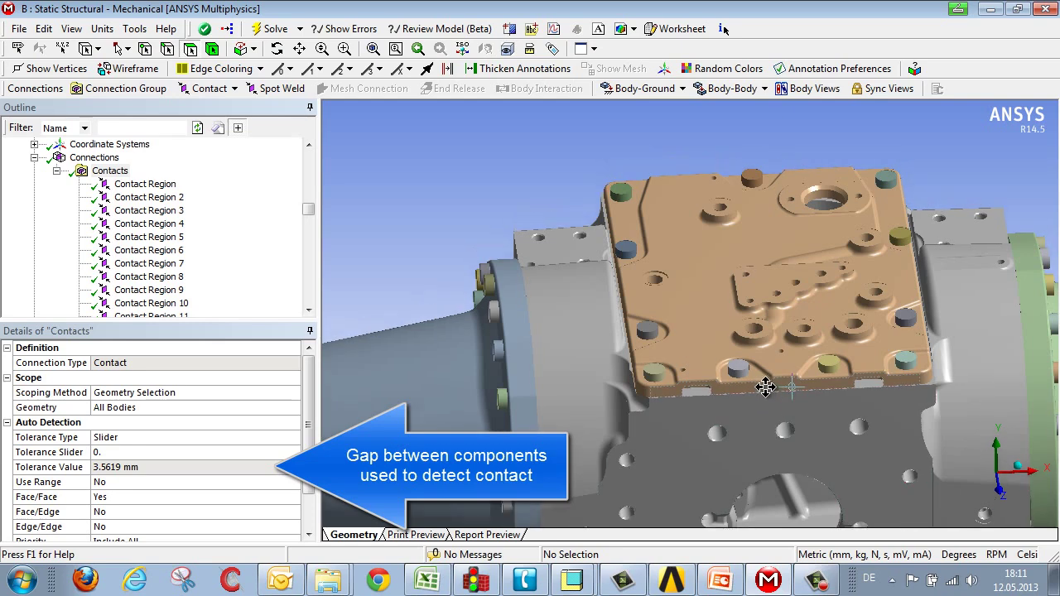
pyautogui.keyDown('ctrl'); pyautogui.moveTo(787, 335); pyautogui.dragTo(761, 339, button='middle'); pyautogui.keyUp('ctrl')
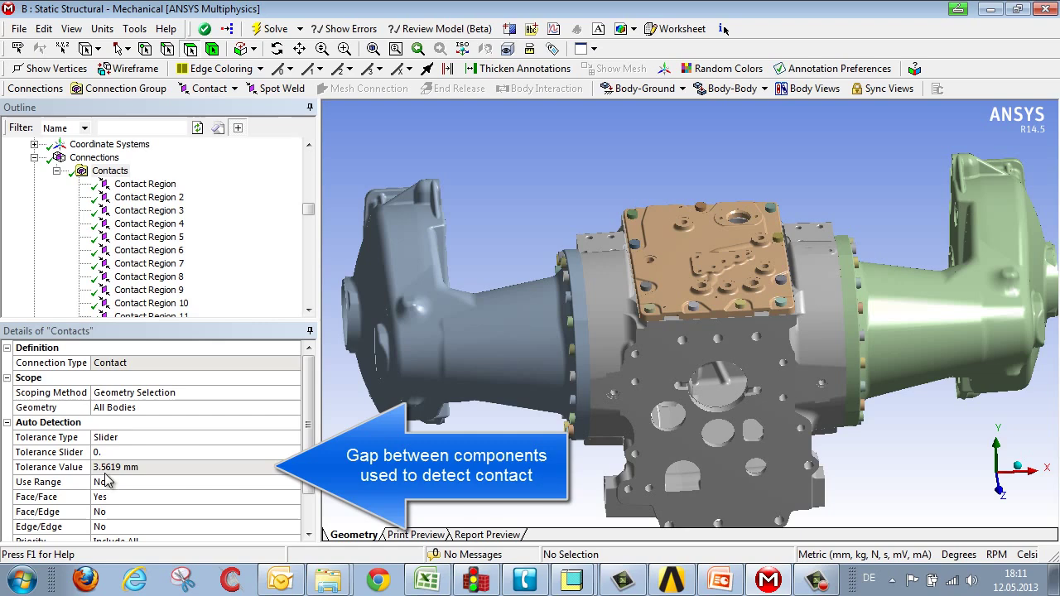
pyautogui.click(152, 454)
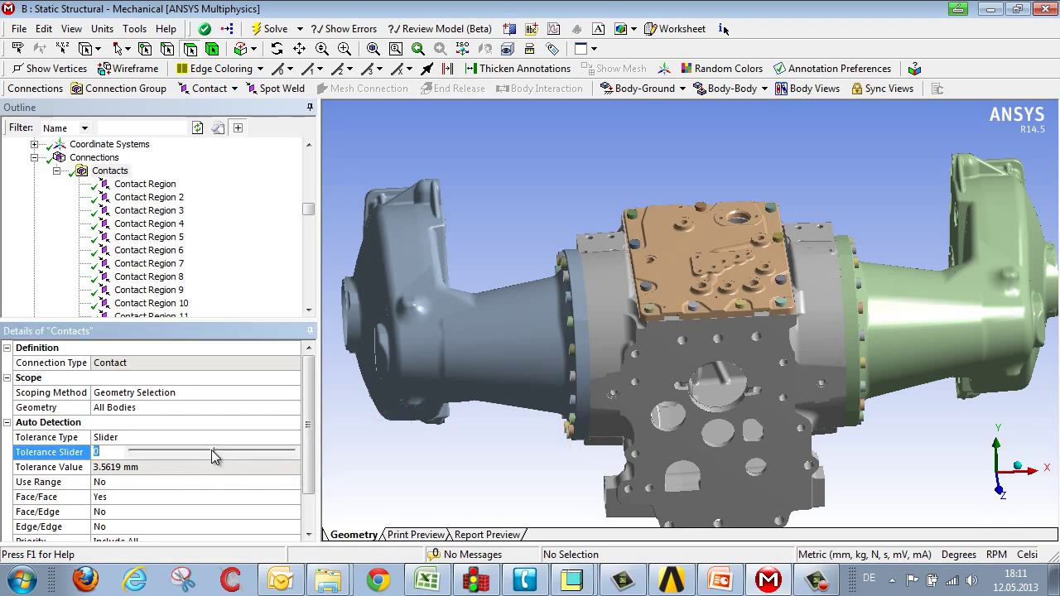
pyautogui.moveTo(213, 456); pyautogui.dragTo(269, 456)
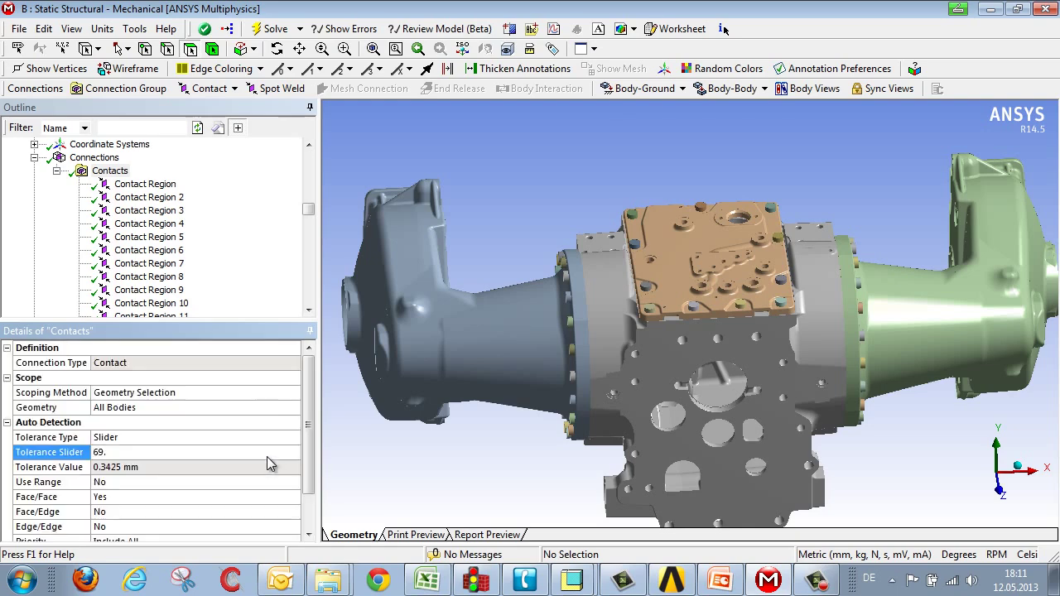
# Switch Tolerance Type to Value, giving a fixed 1.e-002 mm tolerance.
pyautogui.click(164, 439)
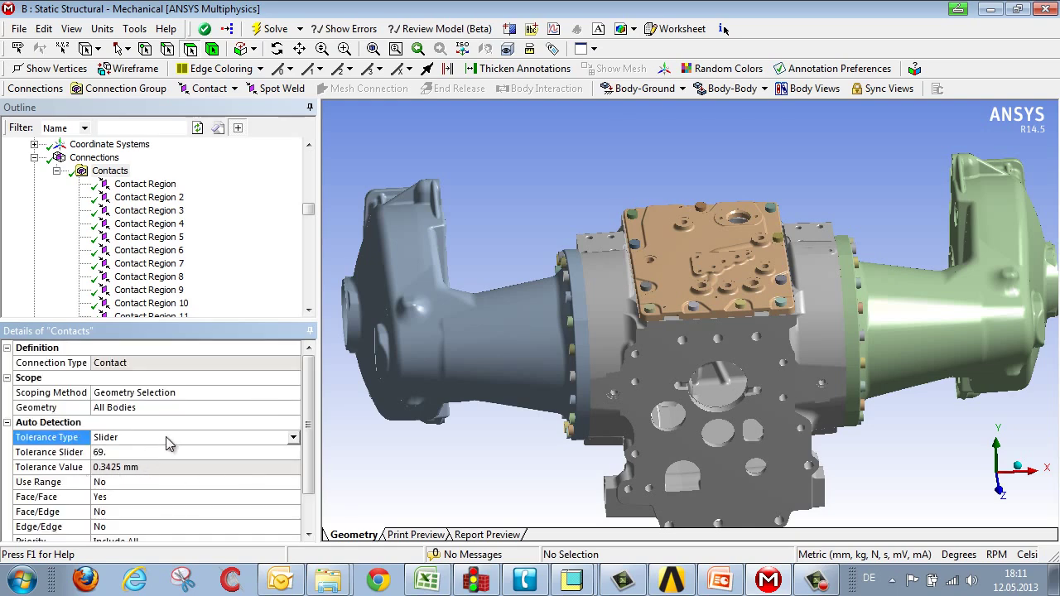
pyautogui.click(293, 439)
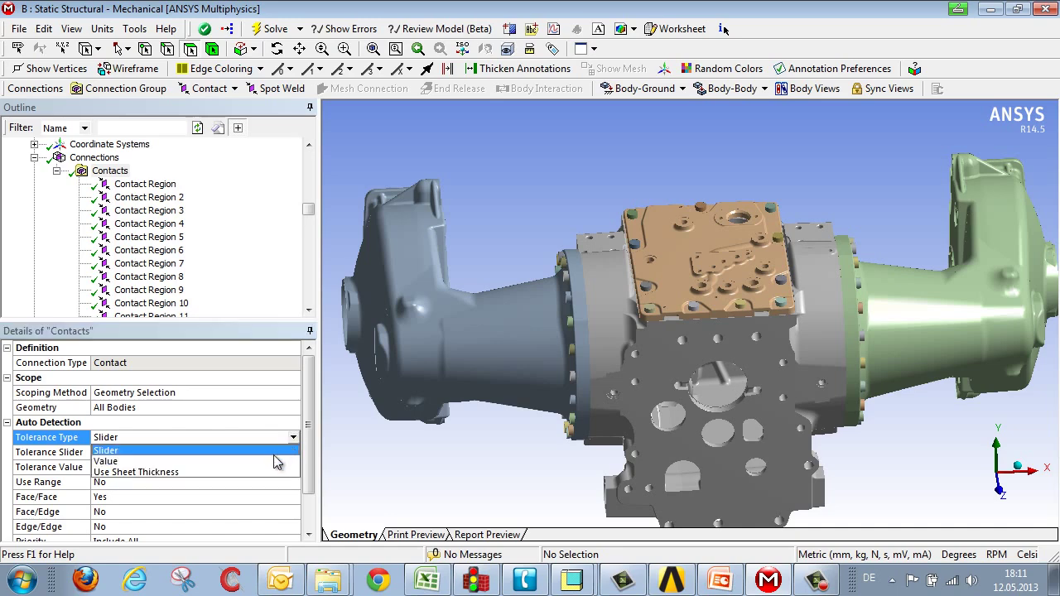
pyautogui.click(275, 461)
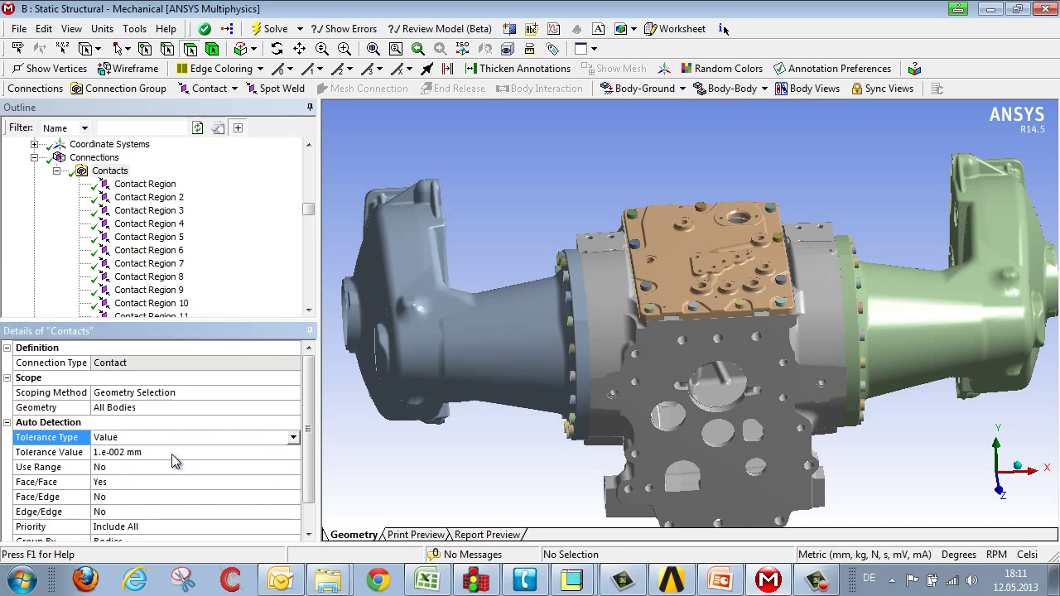
# Regenerate the automatic contacts with Create Automatic Connections on the Contacts folder.
pyautogui.rightClick(110, 171)
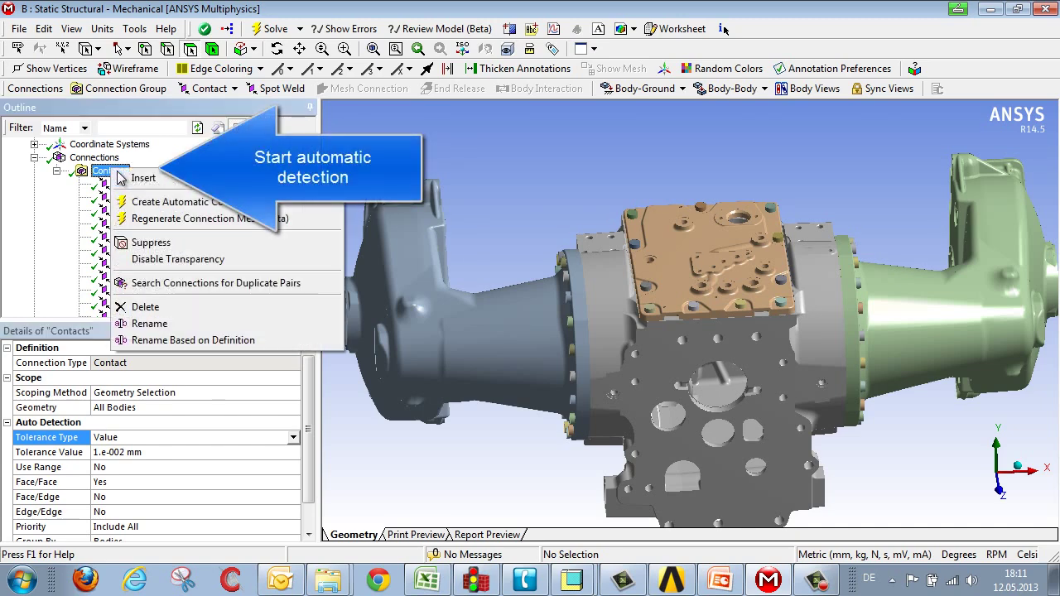
pyautogui.click(168, 203)
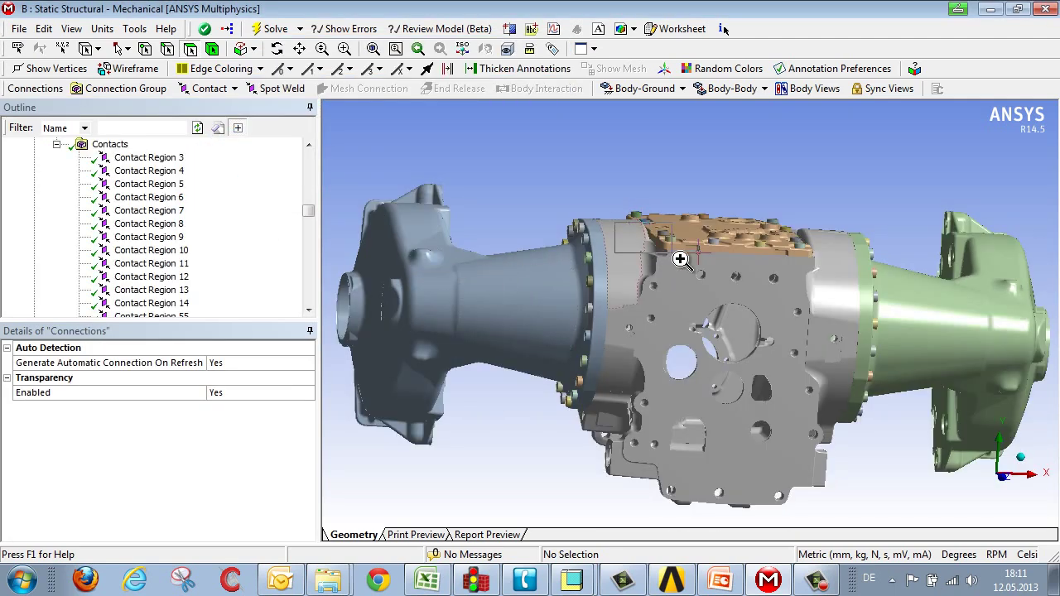
pyautogui.scroll(5, 679, 256)
# Show Contact Regions 7 and 98 for a cylinder beneath the top plate.
pyautogui.click(765, 252)
pyautogui.rightClick(766, 251)
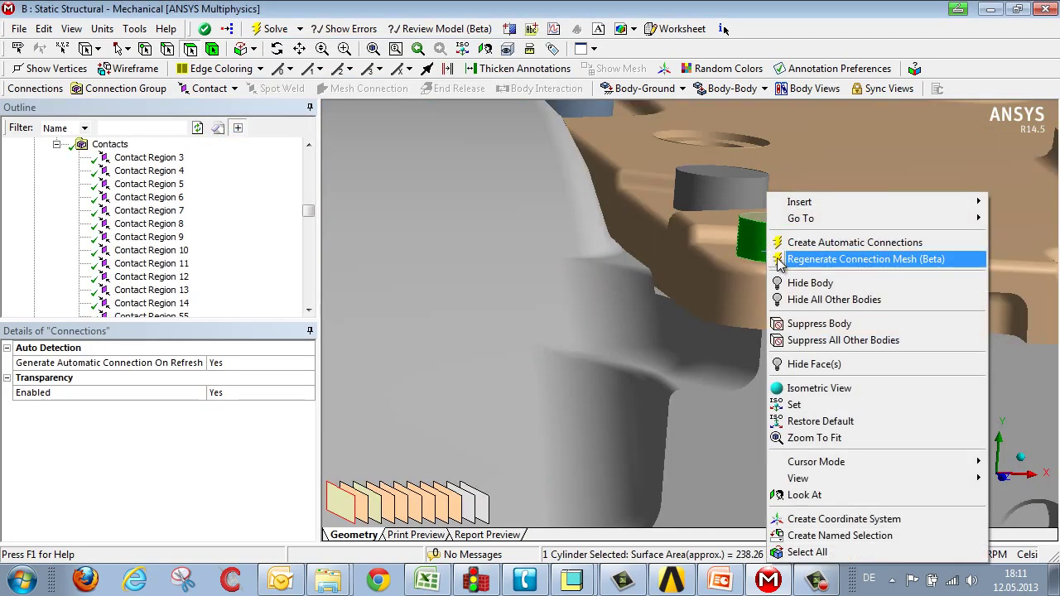
pyautogui.moveTo(820, 218)
pyautogui.click(667, 301)
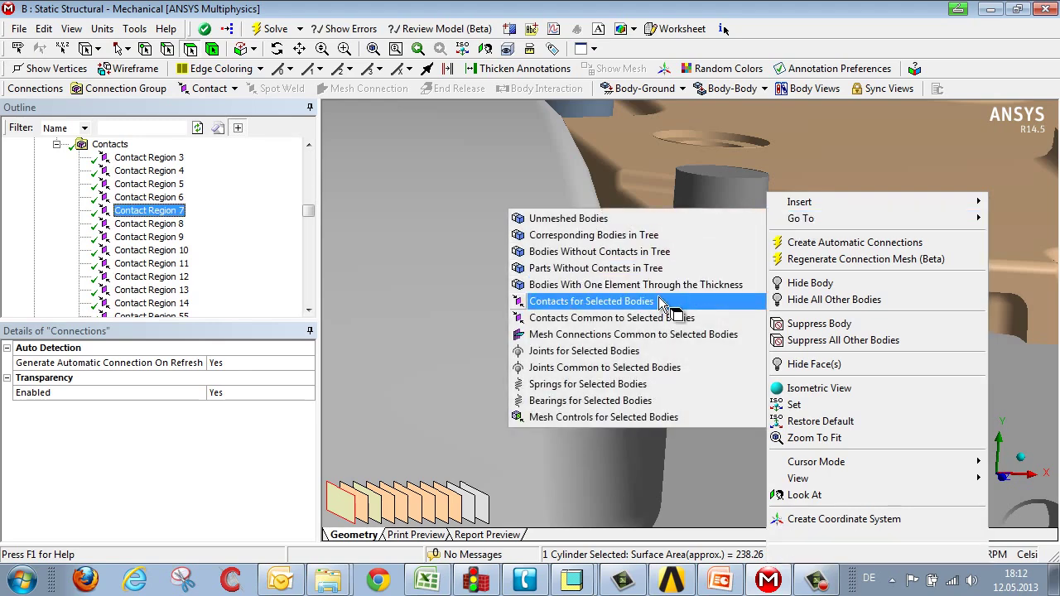
pyautogui.moveTo(779, 273); pyautogui.dragTo(713, 282, button='middle')
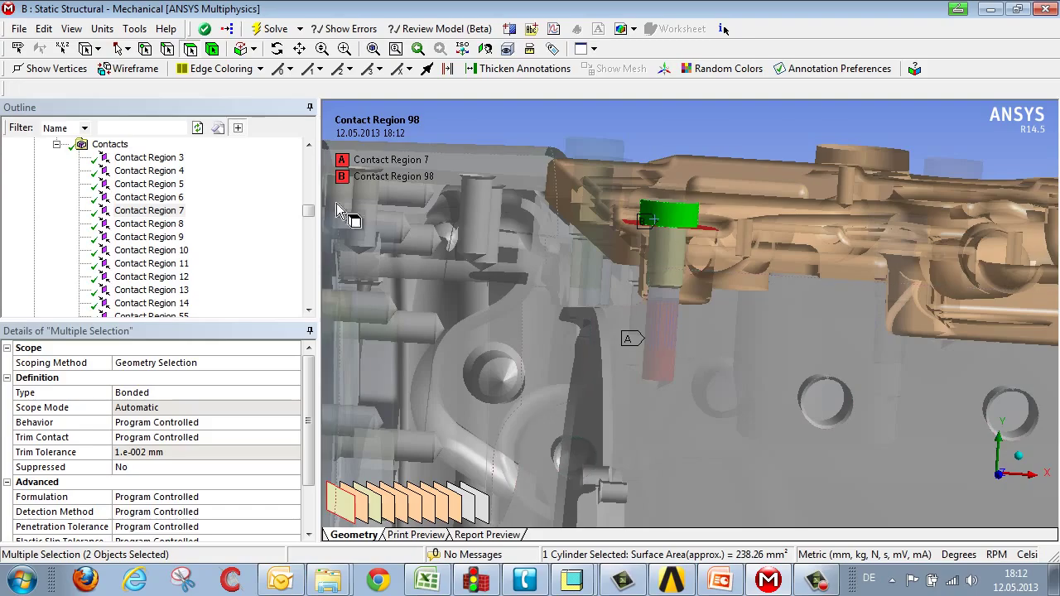
pyautogui.click(67, 33)
pyautogui.click(91, 78)
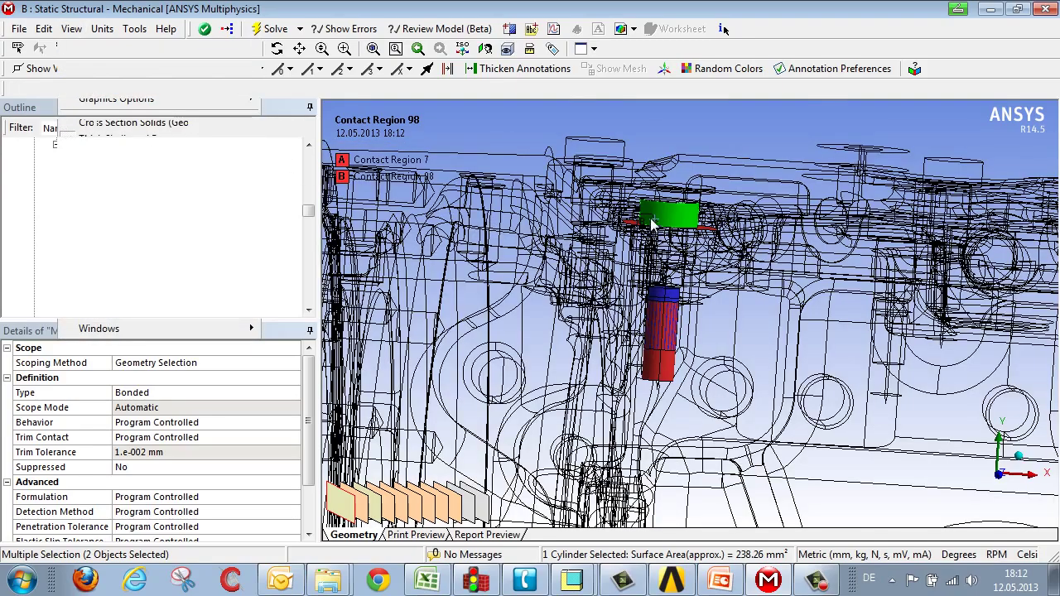
pyautogui.moveTo(652, 222); pyautogui.dragTo(653, 331, button='middle')
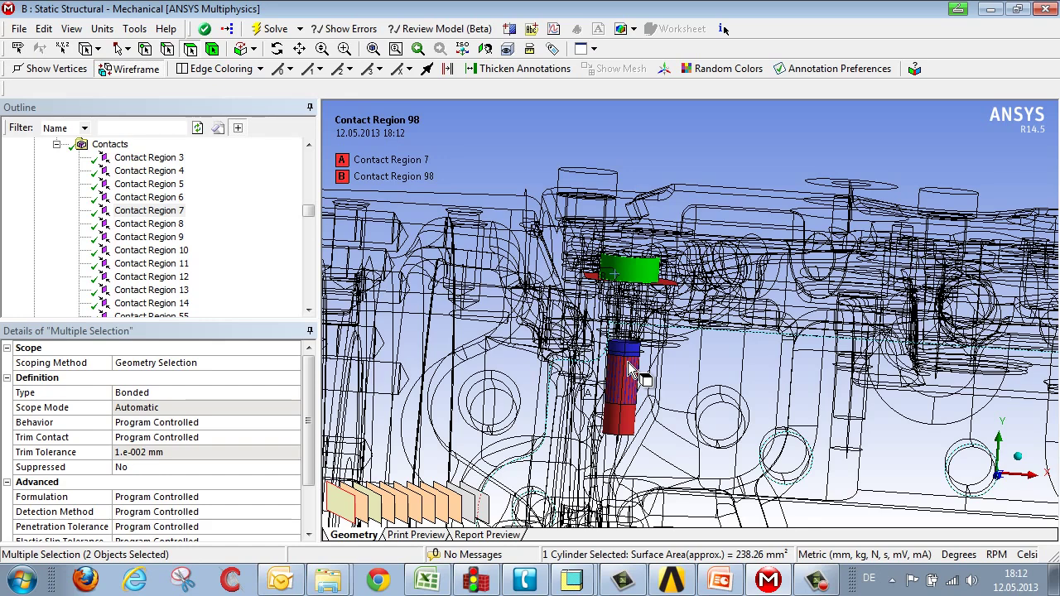
pyautogui.click(502, 145)
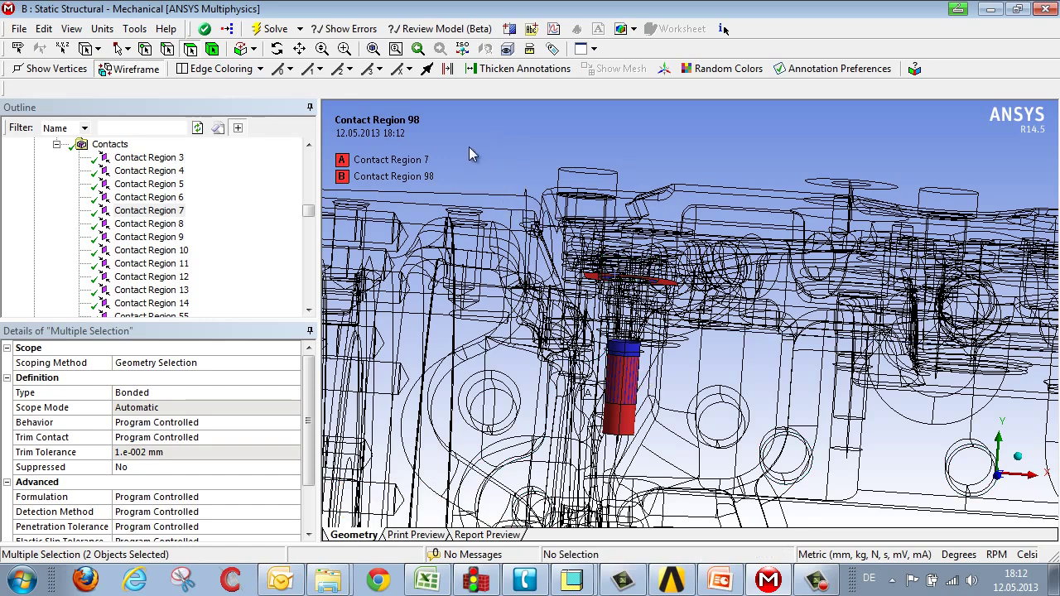
pyautogui.click(73, 32)
pyautogui.click(91, 63)
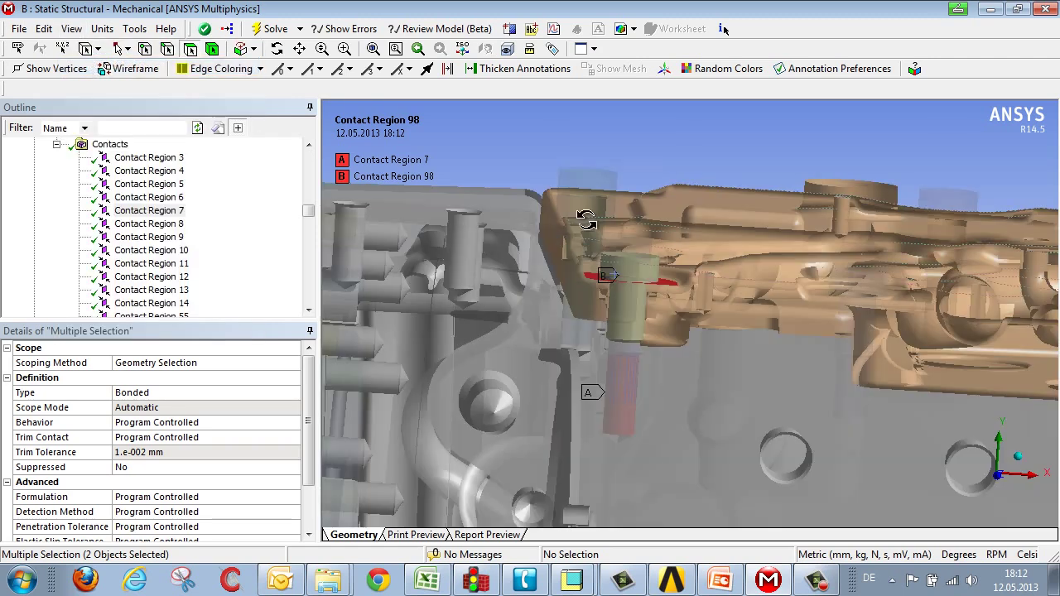
pyautogui.click(110, 144)
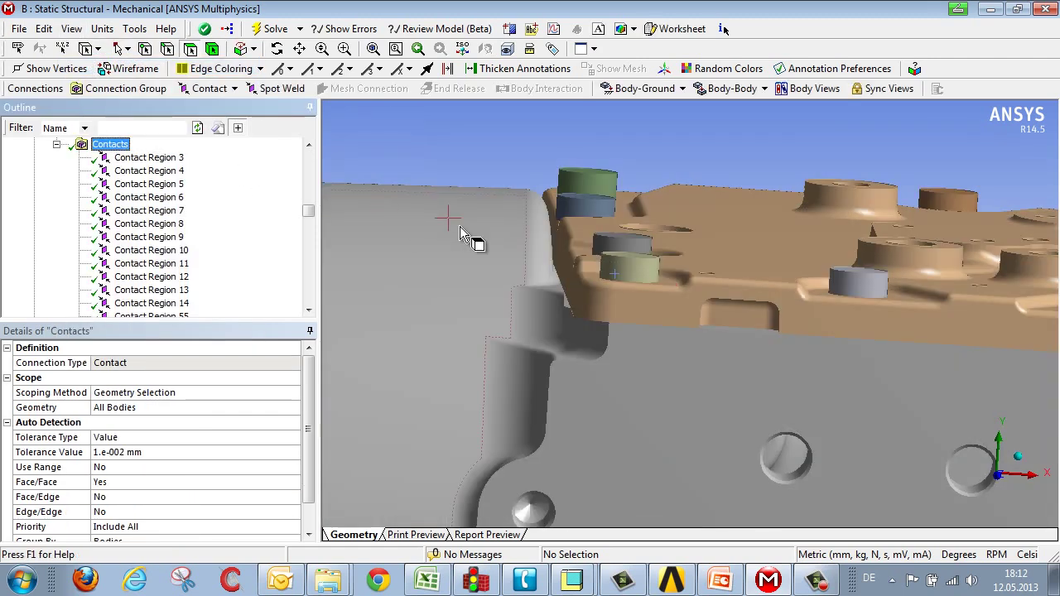
pyautogui.moveTo(598, 232); pyautogui.dragTo(567, 236, button='middle')
pyautogui.scroll(-6, 572, 236)
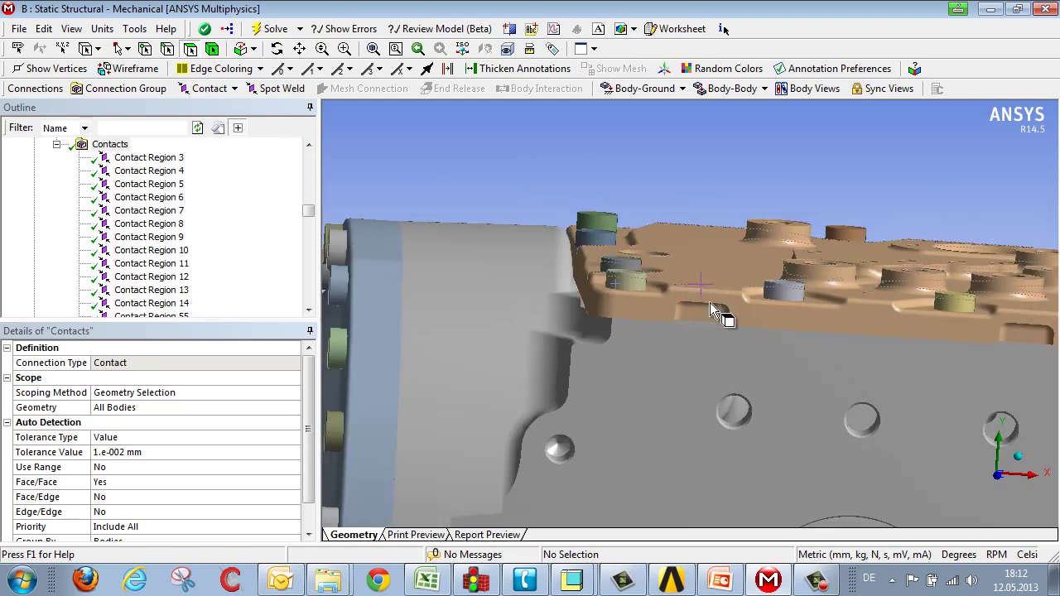
pyautogui.moveTo(730, 325); pyautogui.dragTo(707, 299, button='middle')
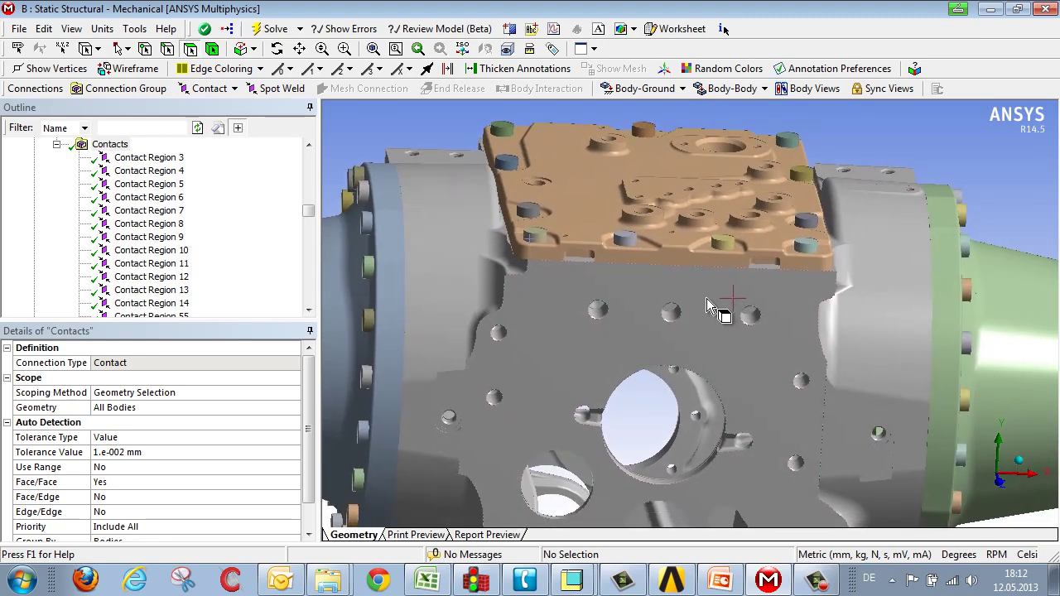